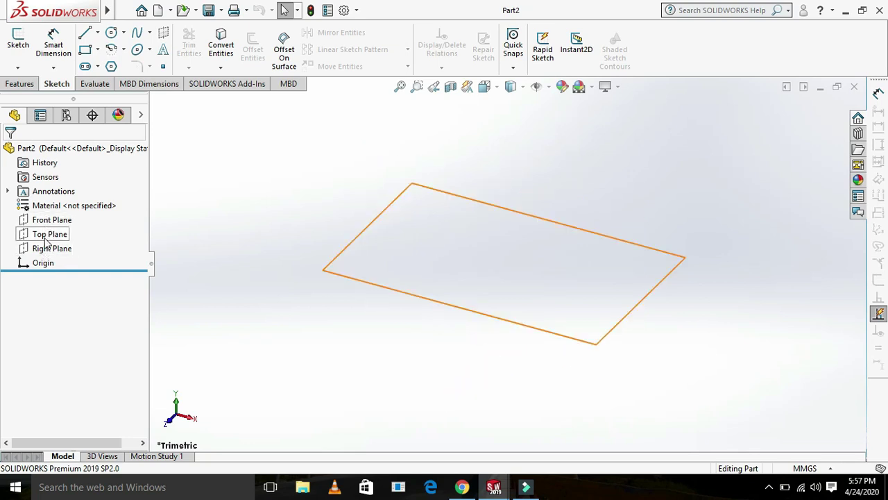
Step: Sketch a closed rectangle of four lines on the Top Plane, about 68 mm by 44 mm, with its lower-right corner at the origin
left_click(46, 237)
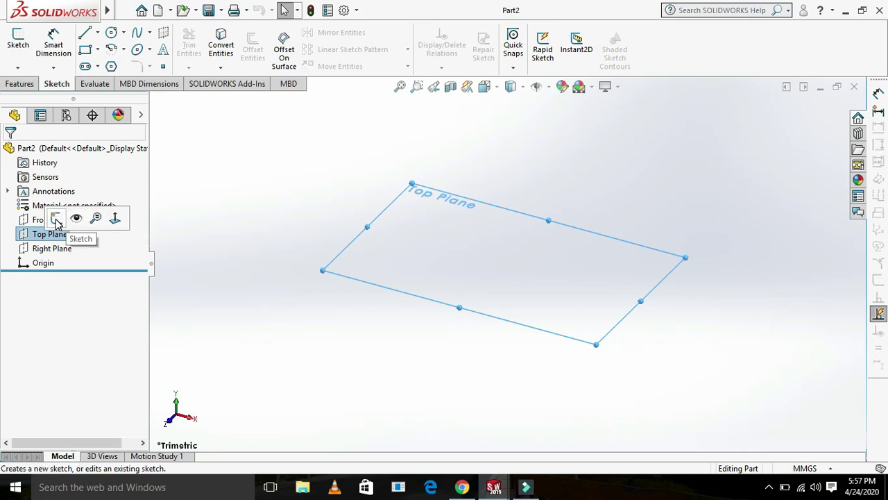
left_click(57, 220)
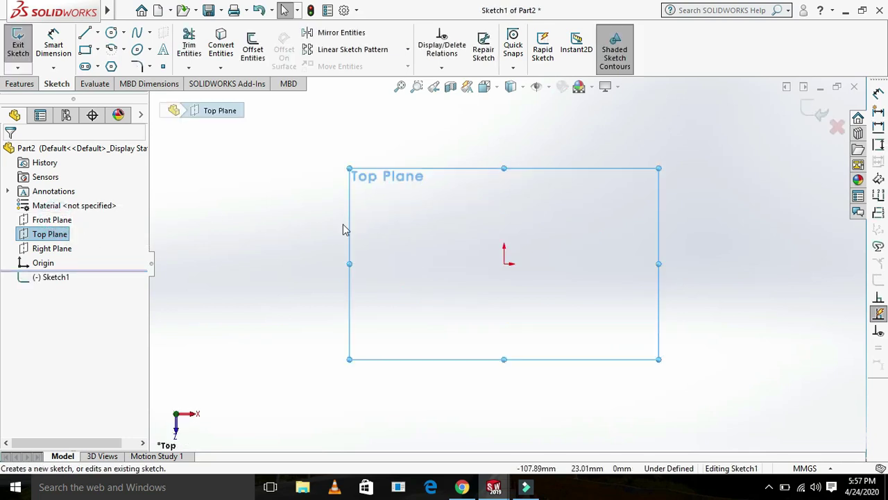
left_click(83, 38)
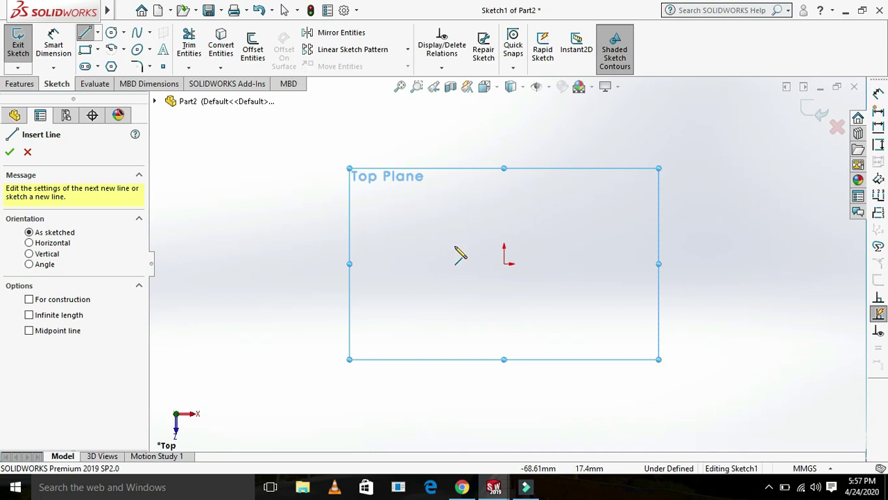
left_click(505, 264)
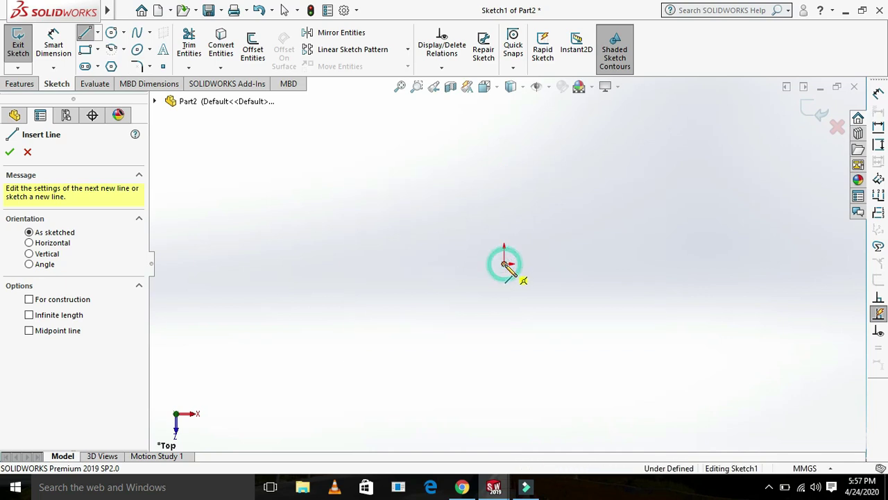
left_click(386, 264)
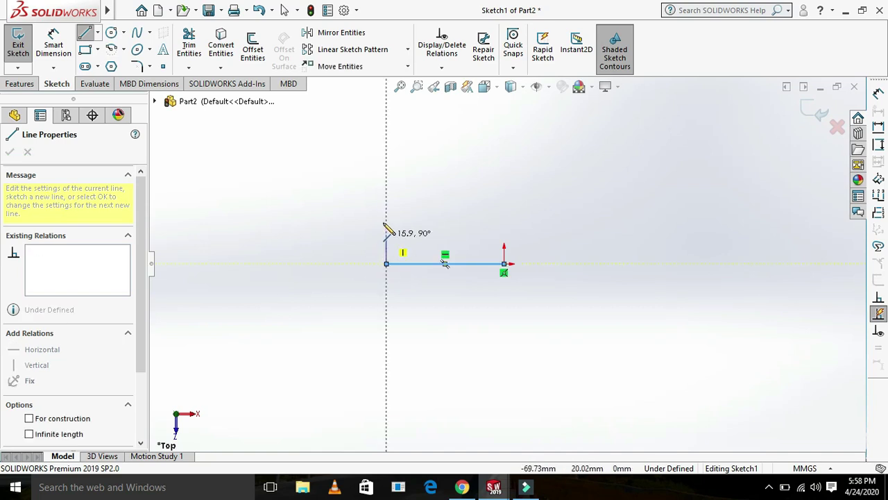
left_click(386, 187)
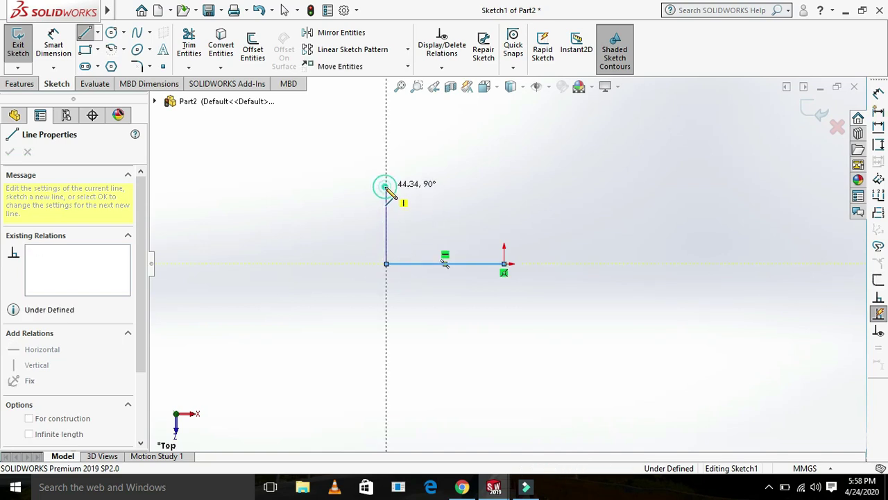
left_click(504, 186)
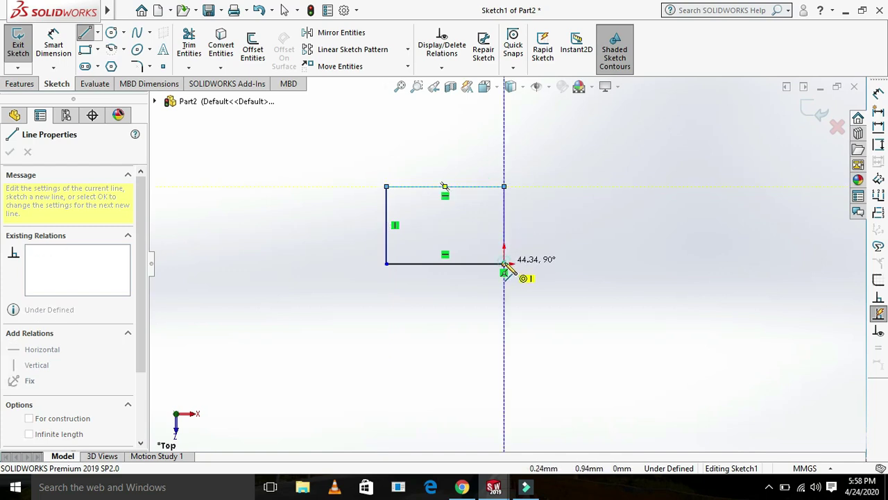
left_click(505, 264)
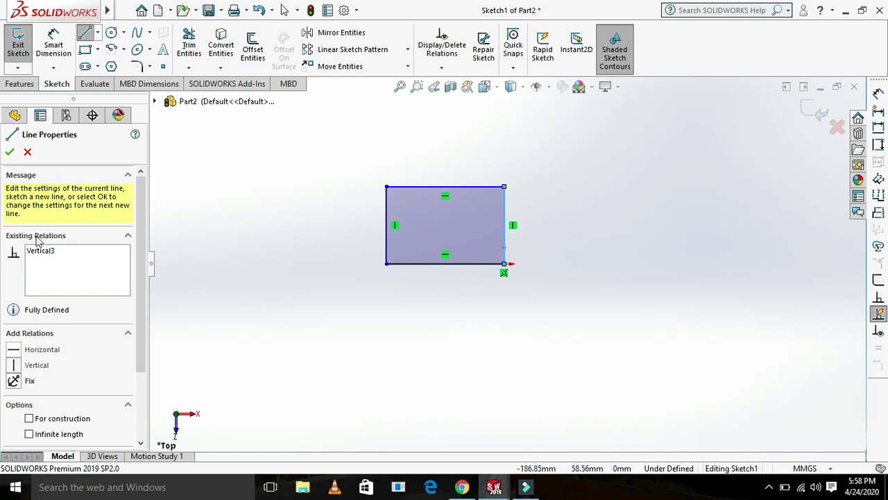
left_click(10, 154)
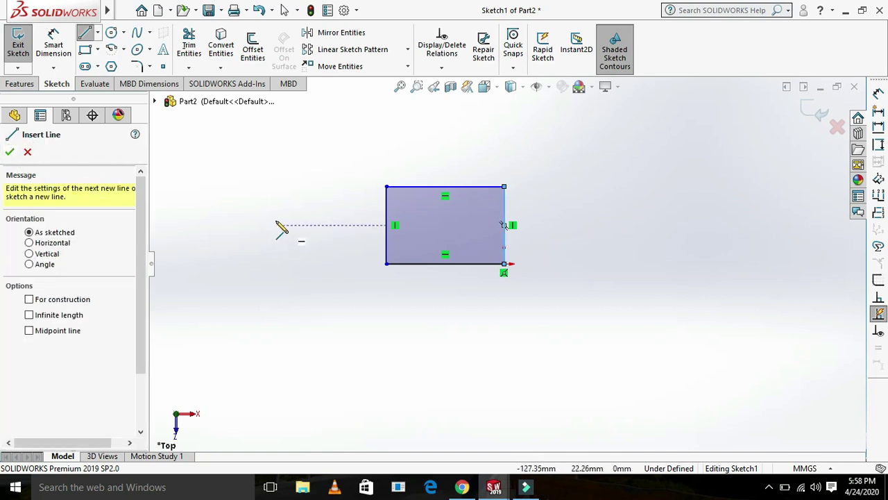
left_click(13, 116)
left_click(40, 116)
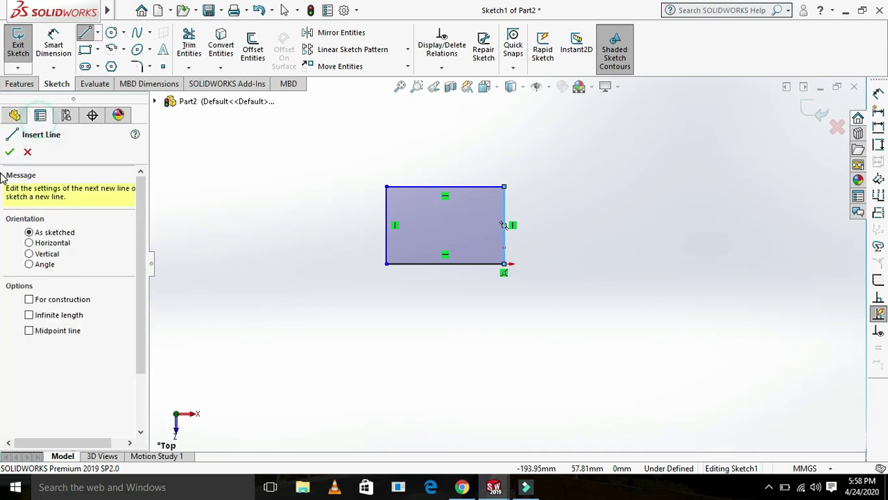
left_click(10, 152)
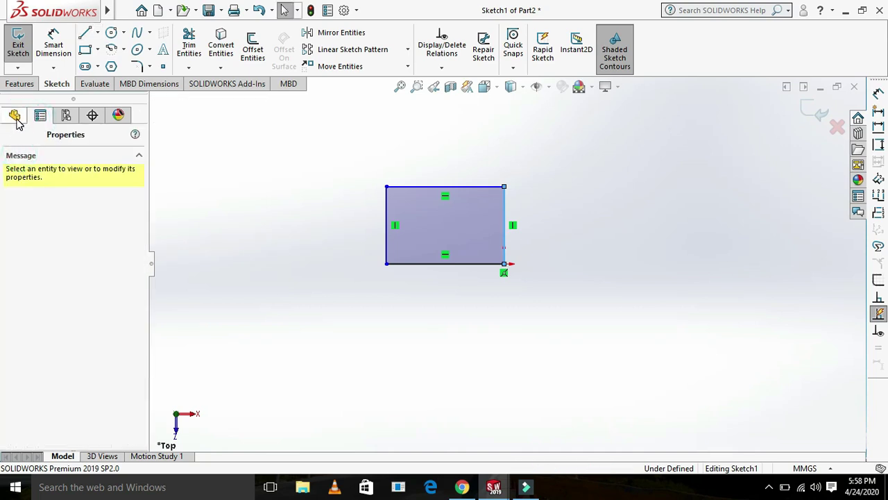
left_click(15, 116)
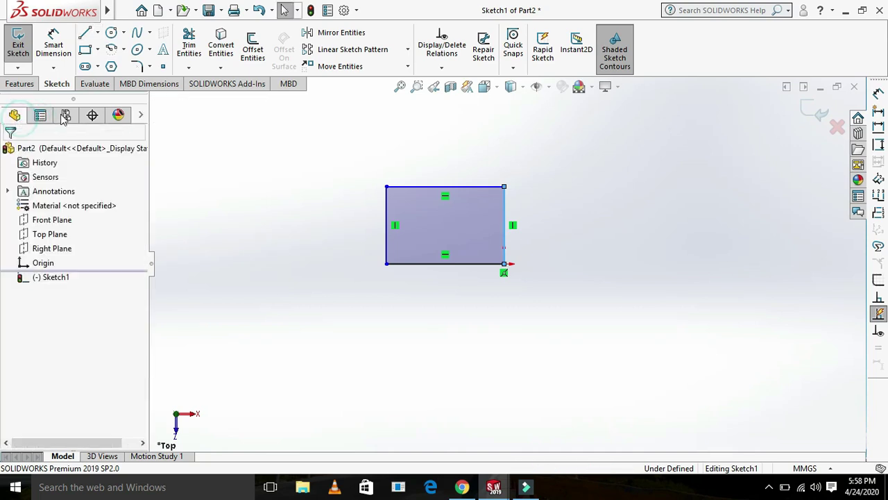
Step: Dimension the rectangle's upper horizontal line to 80 mm
left_click(387, 229)
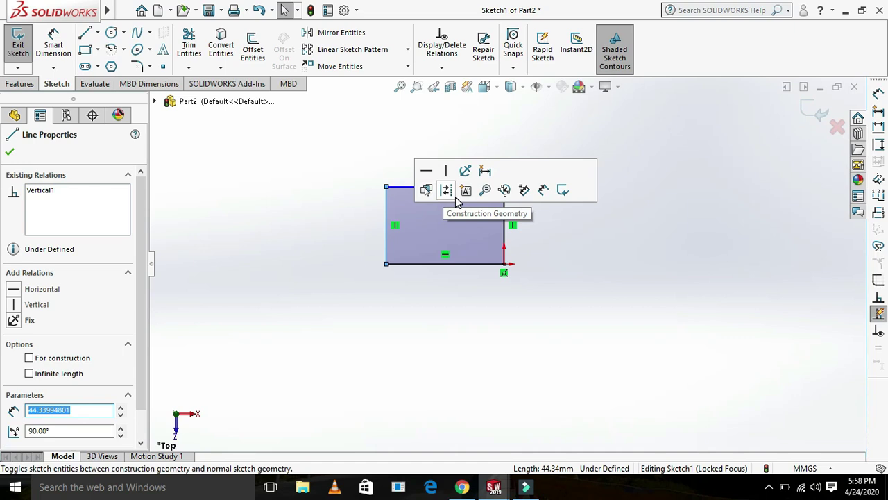
left_click(542, 193)
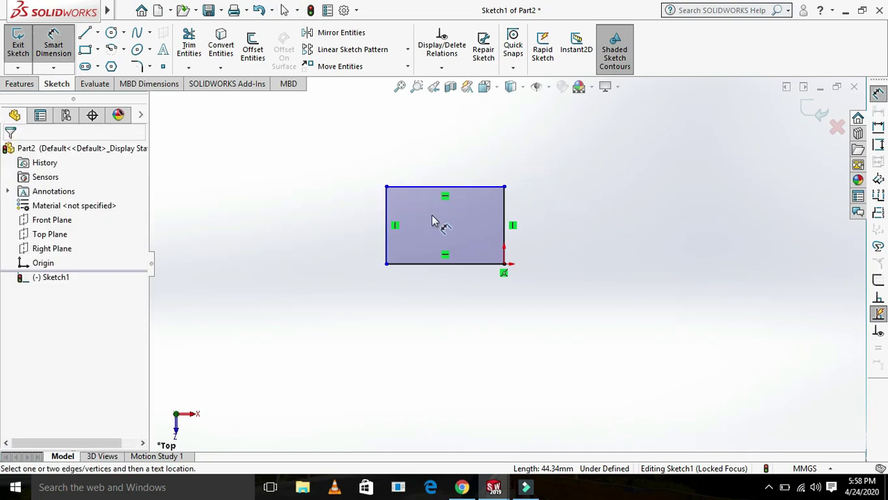
left_click(451, 188)
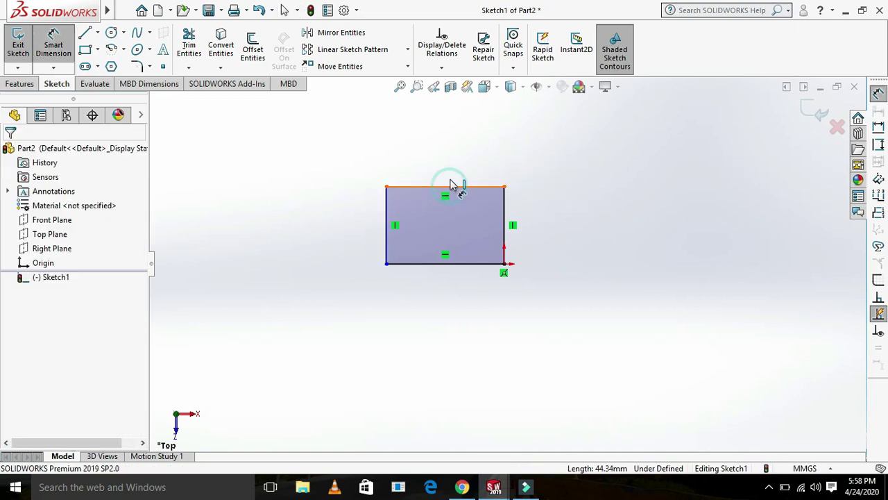
left_click(455, 143)
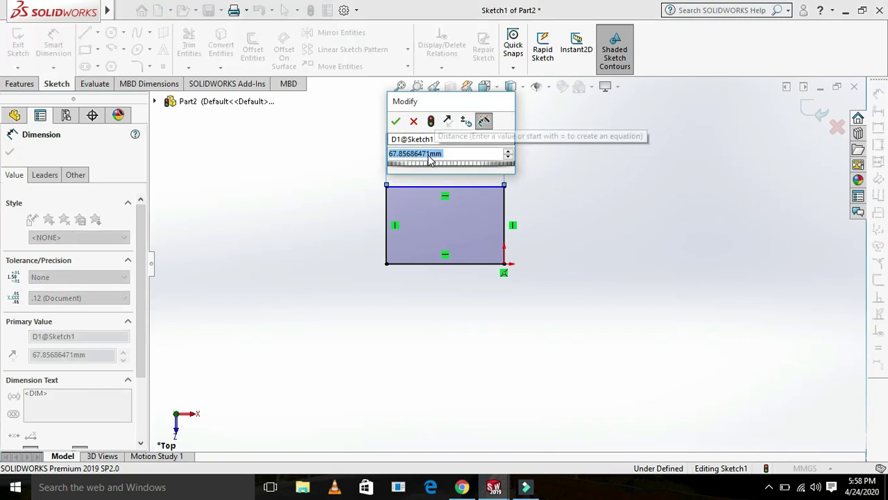
type("80")
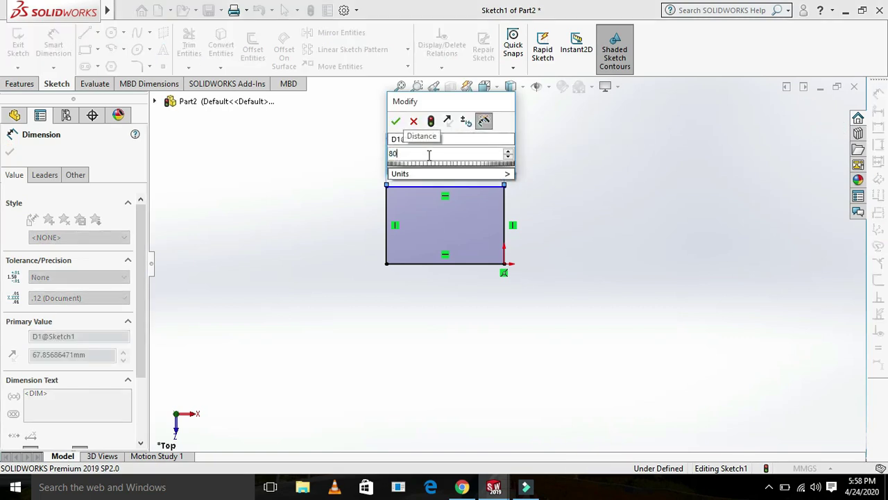
type("mm")
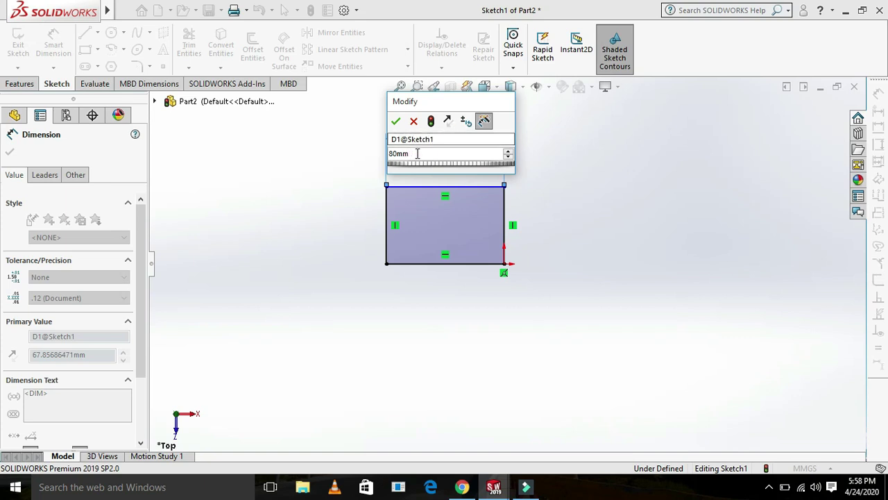
left_click(396, 122)
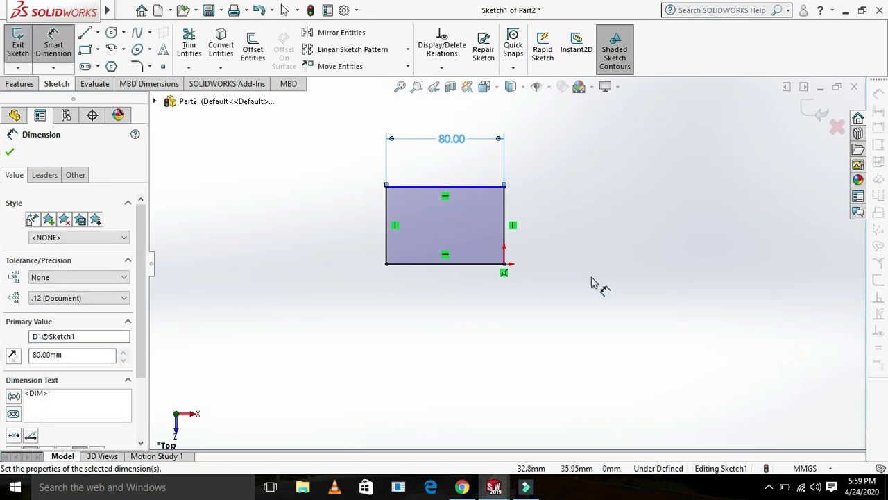
Step: Examine the document's unit settings, including the unit system and decimal options, and close them without changes
left_click(808, 468)
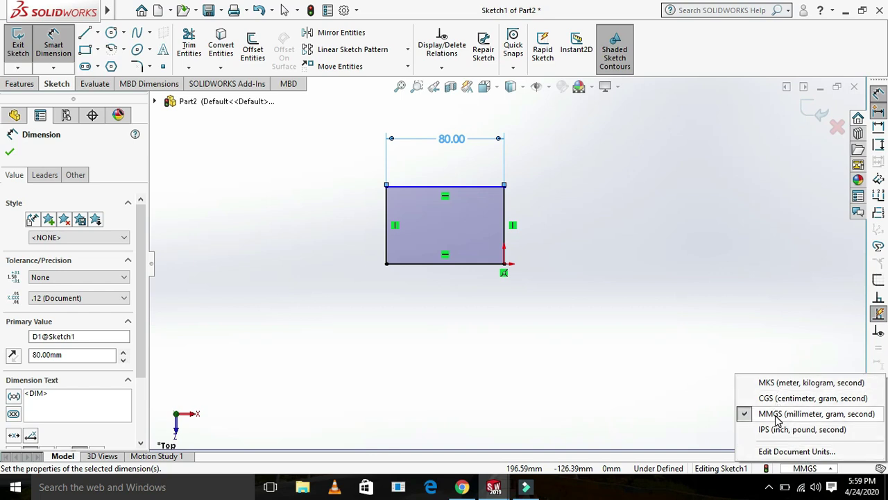
left_click(801, 451)
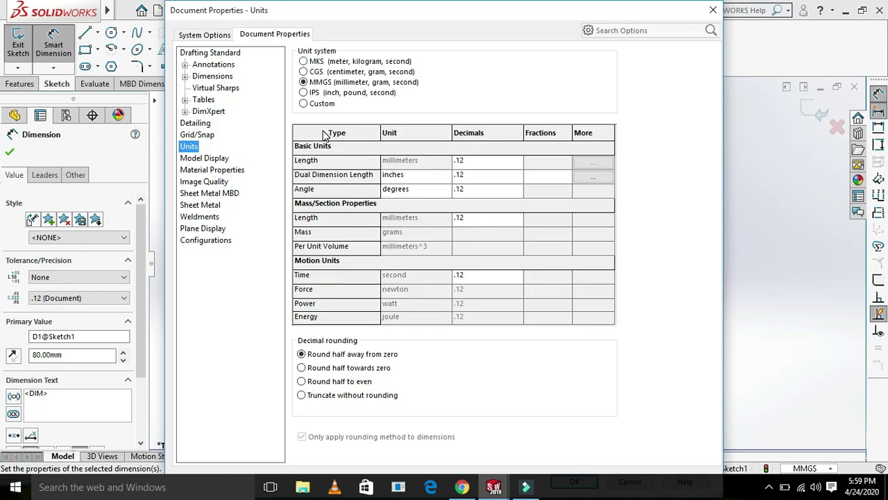
left_click(713, 9)
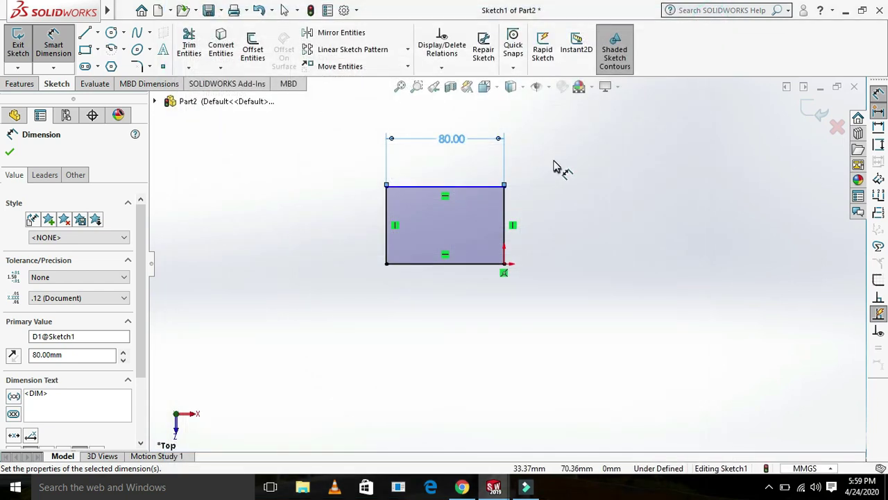
Step: Extrude the rectangular contour as a blind boss with a depth of 30 mm
right_click(486, 208)
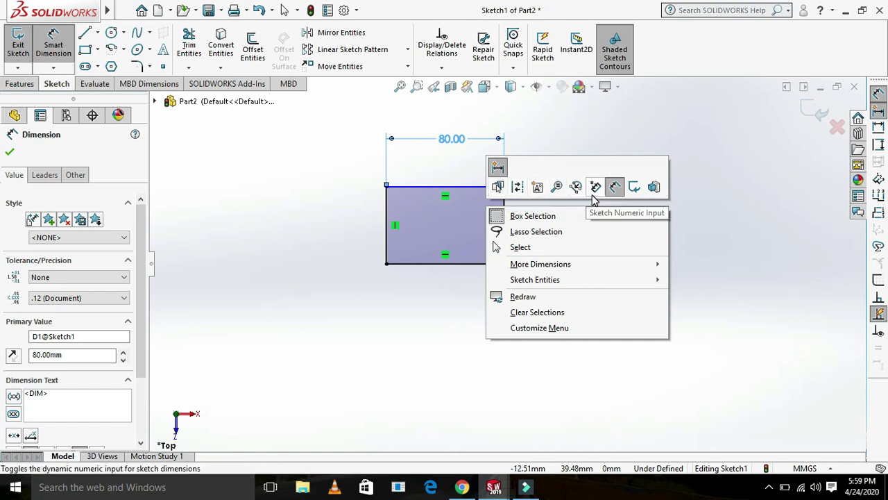
left_click(616, 187)
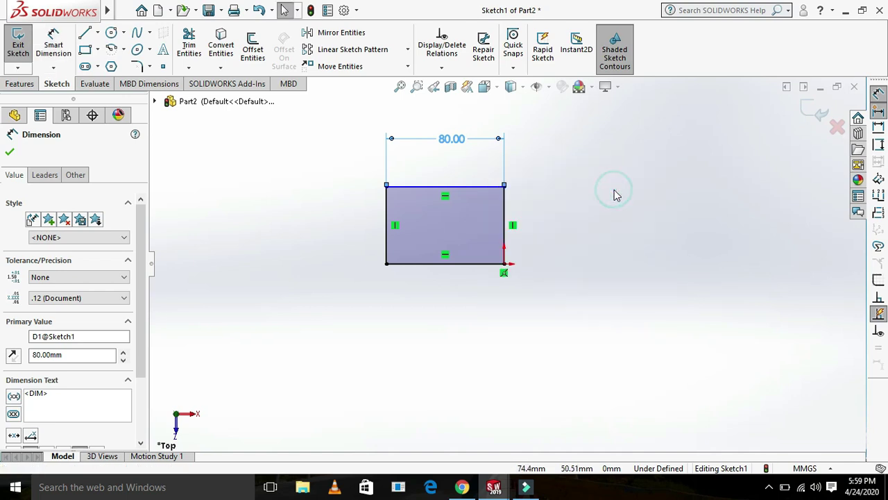
left_click(478, 224)
right_click(479, 221)
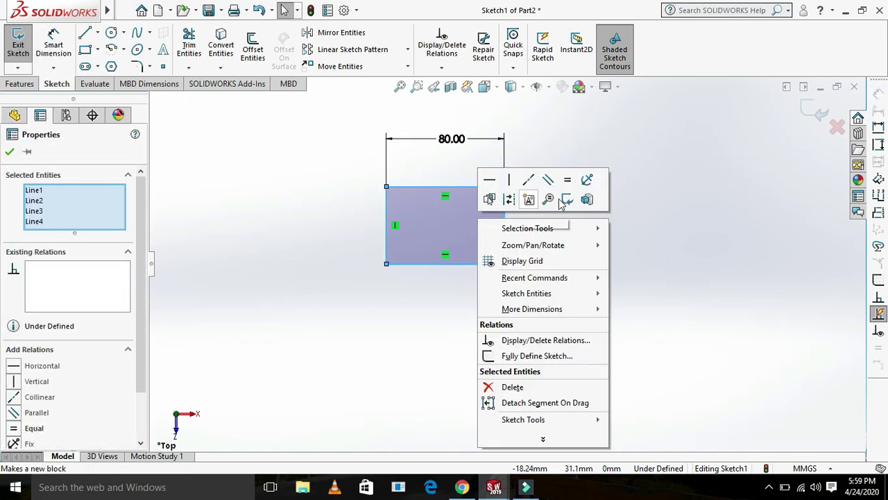
left_click(586, 201)
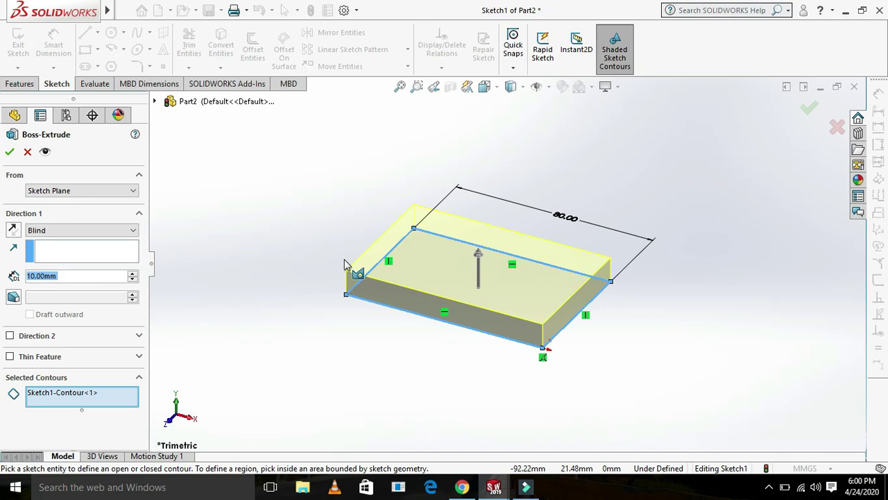
type("30")
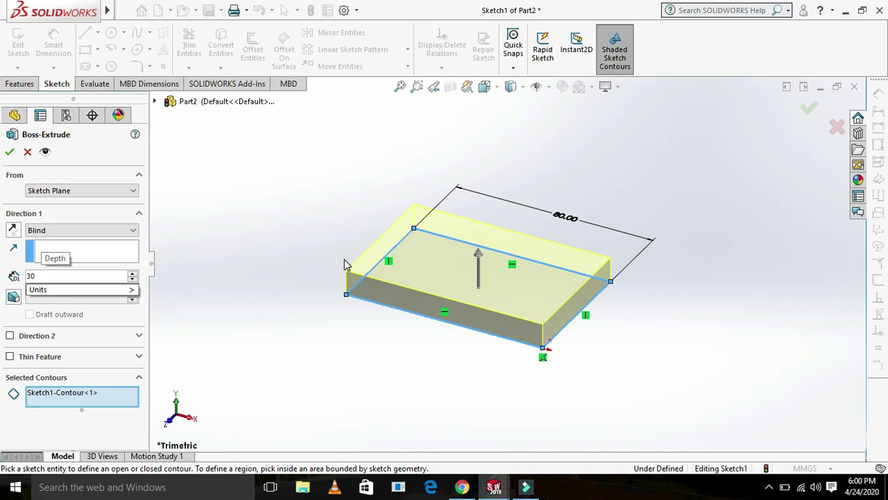
key("Return")
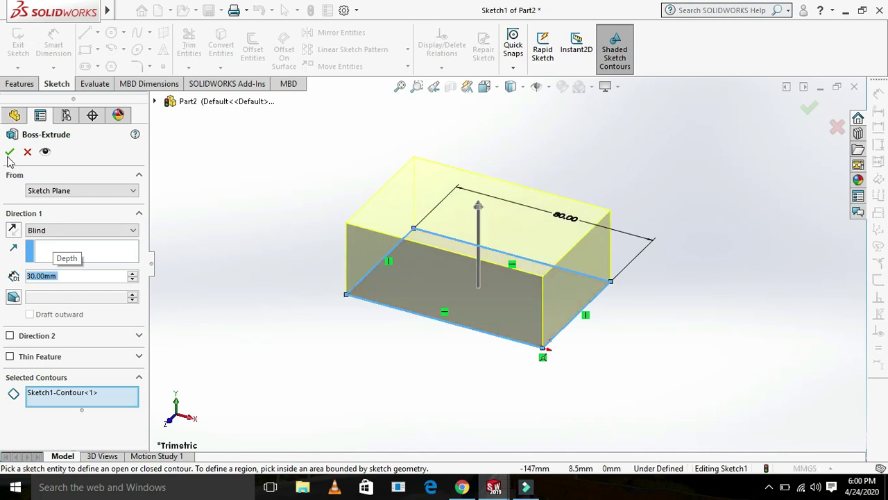
key("Return")
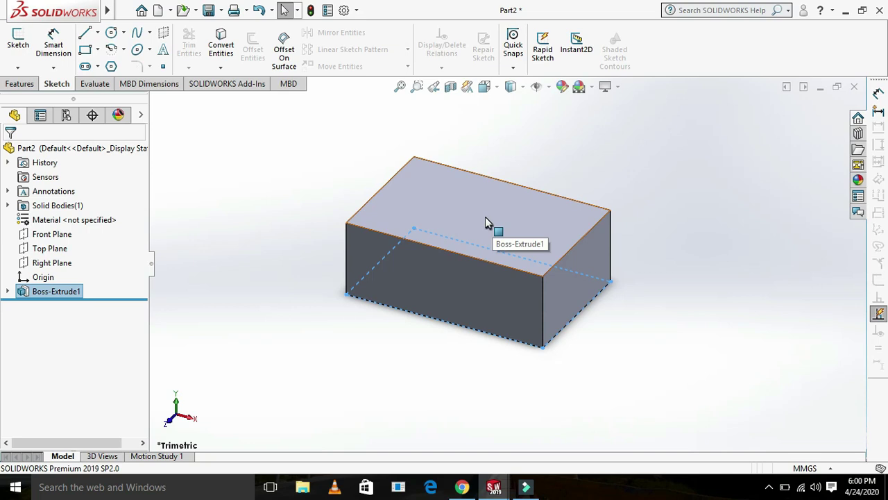
Step: Examine the extruded block in the Front, Left, Top and Isometric standard views
left_click(497, 88)
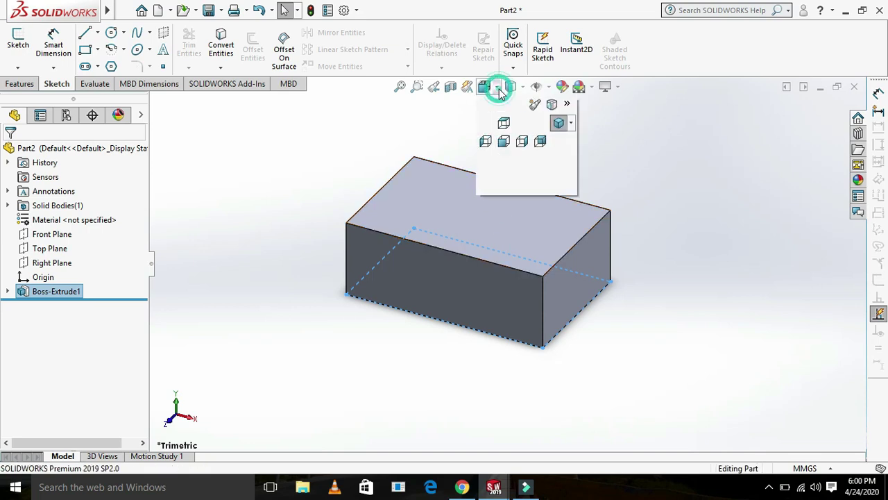
left_click(502, 141)
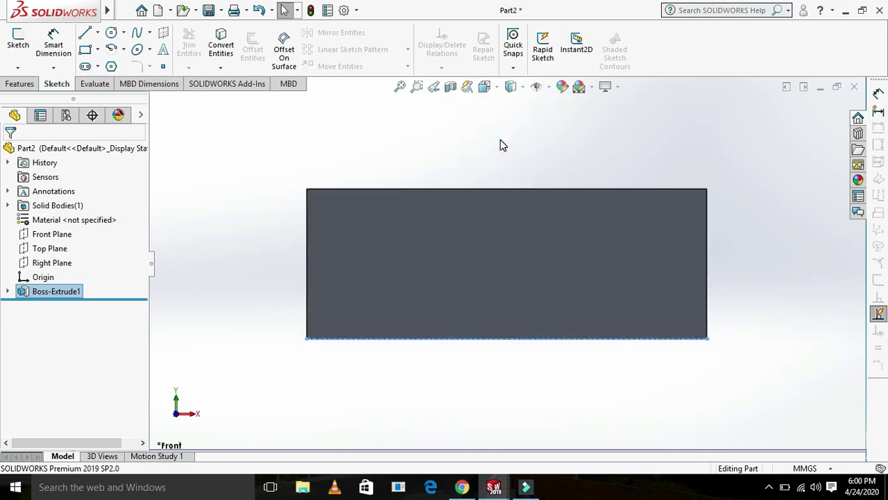
left_click(492, 90)
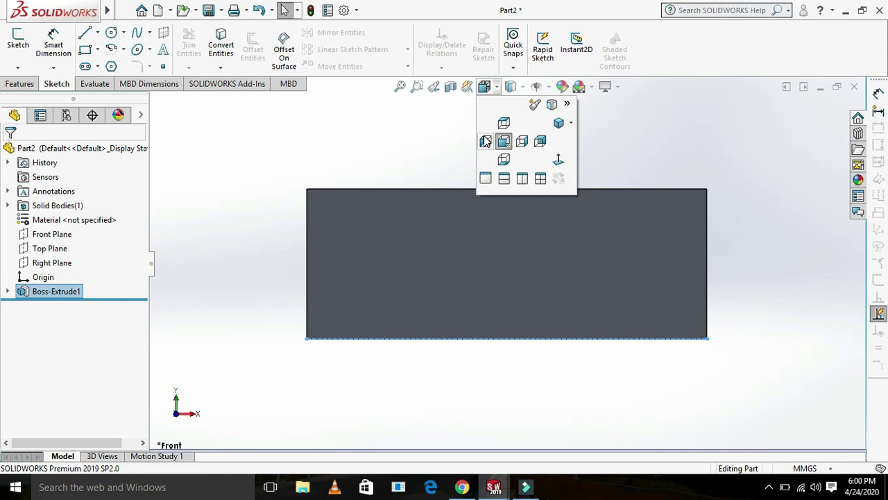
left_click(486, 141)
left_click(493, 92)
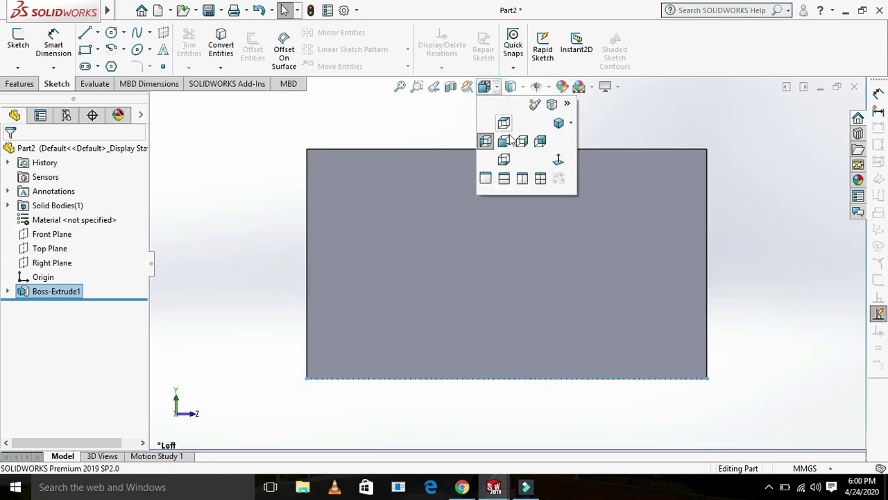
left_click(505, 123)
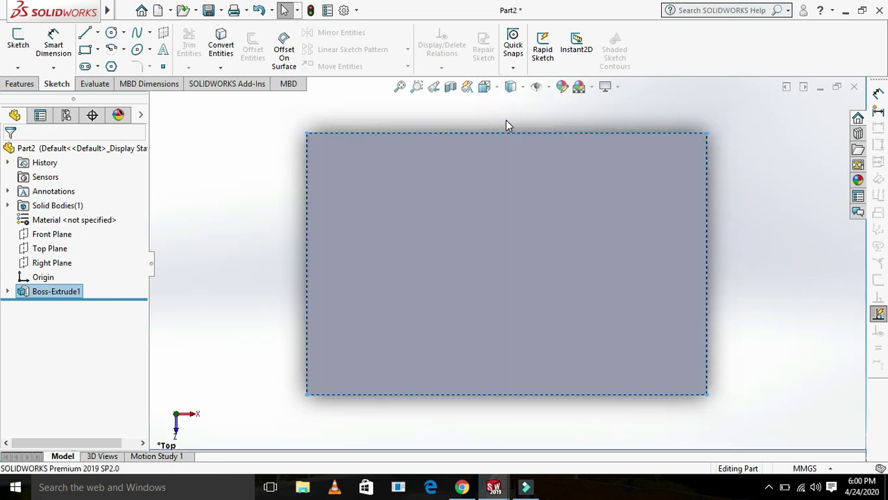
left_click(496, 91)
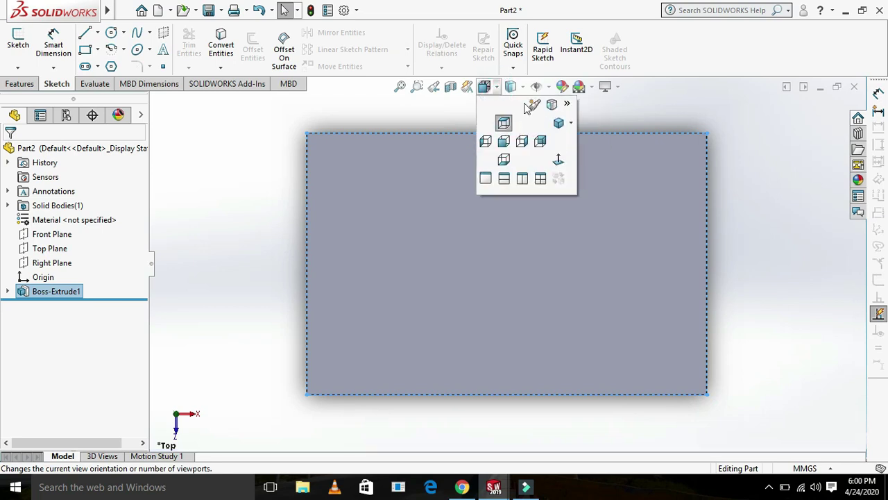
left_click(559, 124)
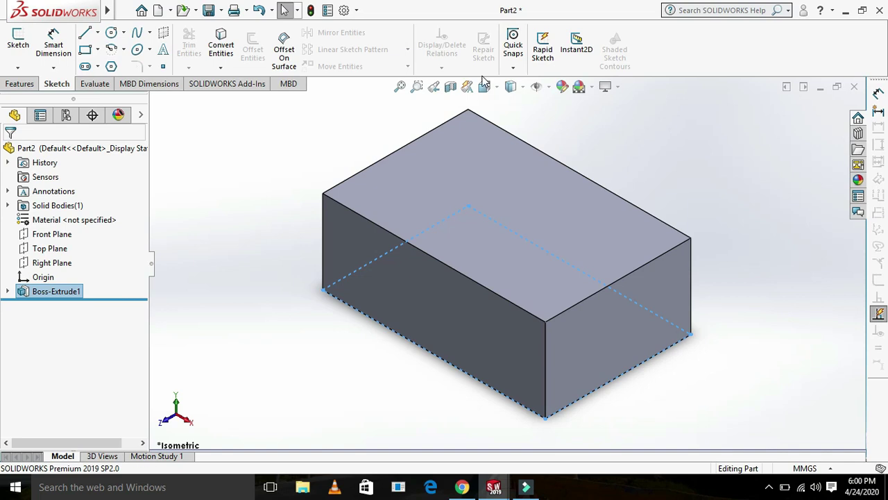
Step: Compare the block in the horizontal two-view and four-view layouts, and return to a single isometric view
left_click(499, 90)
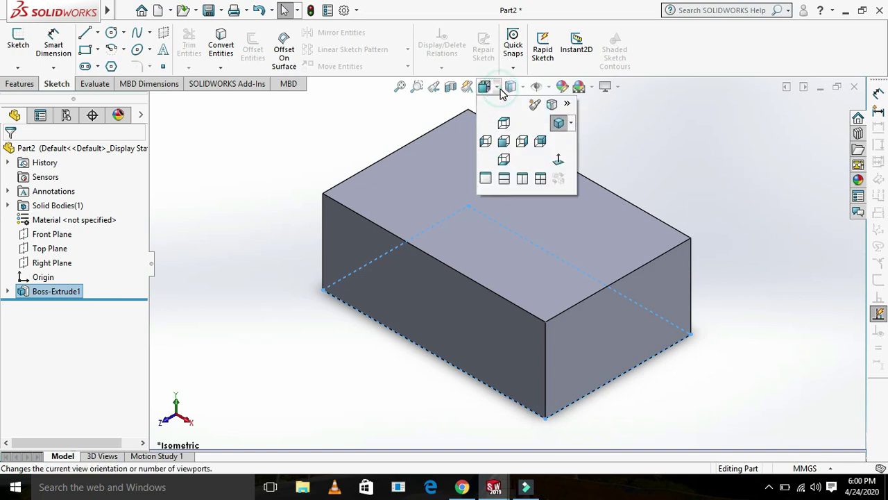
left_click(508, 179)
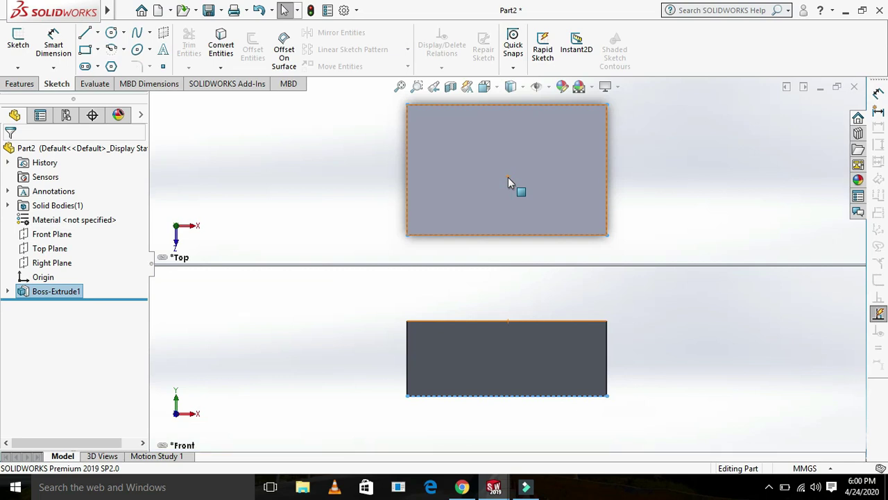
left_click(497, 91)
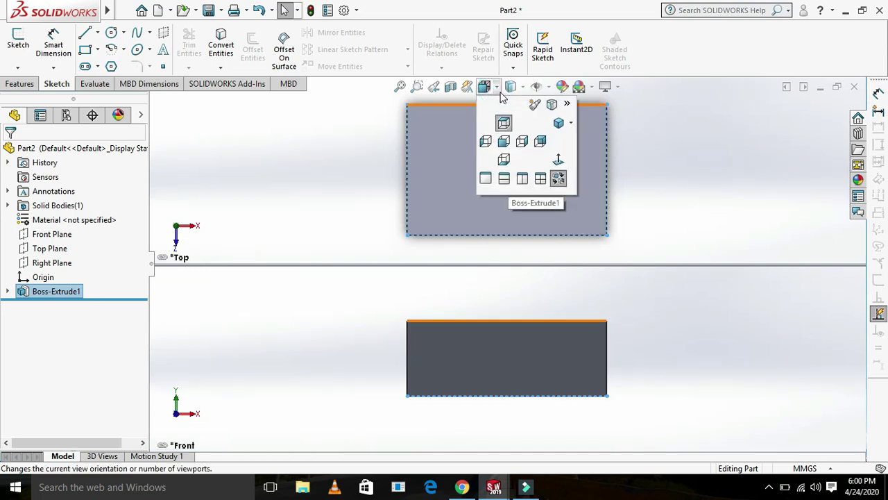
left_click(543, 182)
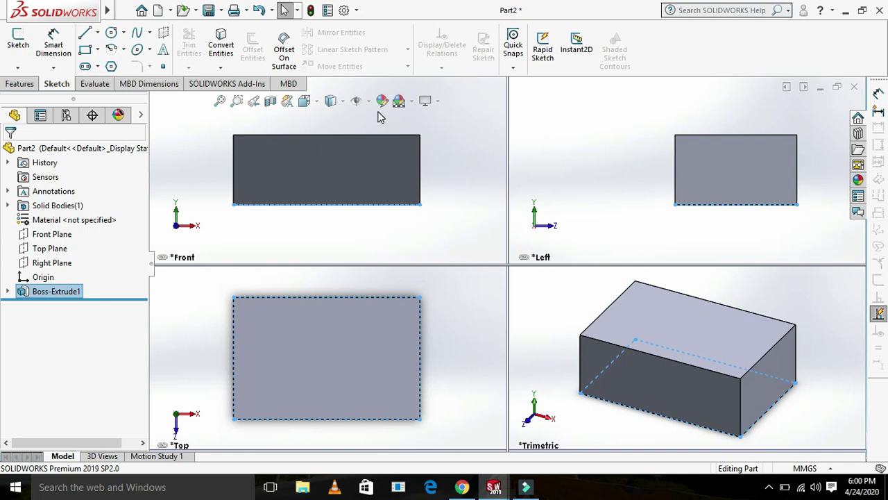
left_click(317, 101)
left_click(310, 197)
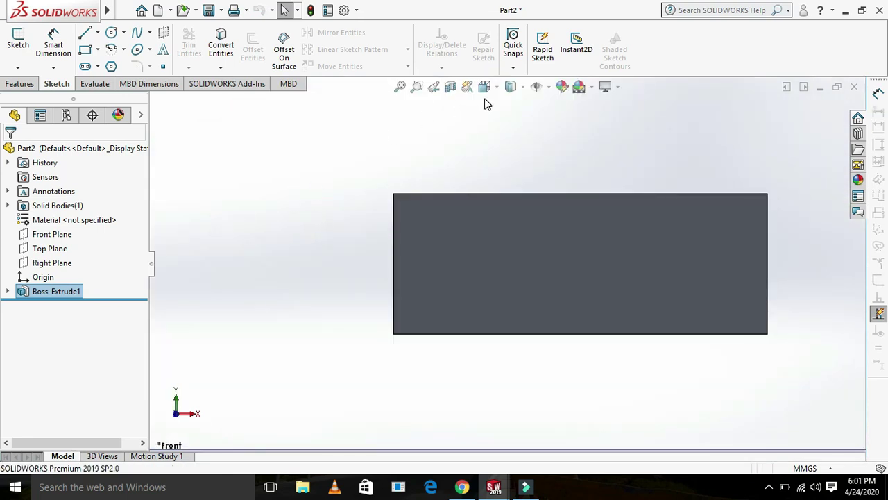
left_click(496, 88)
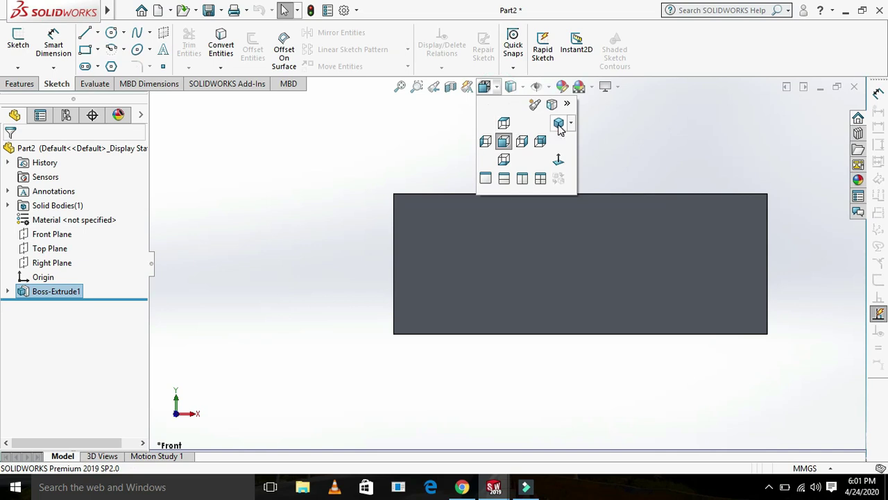
left_click(559, 125)
Step: Examine the block in the Shaded and Hidden Lines Removed display styles, and return to Shaded With Edges
left_click(525, 91)
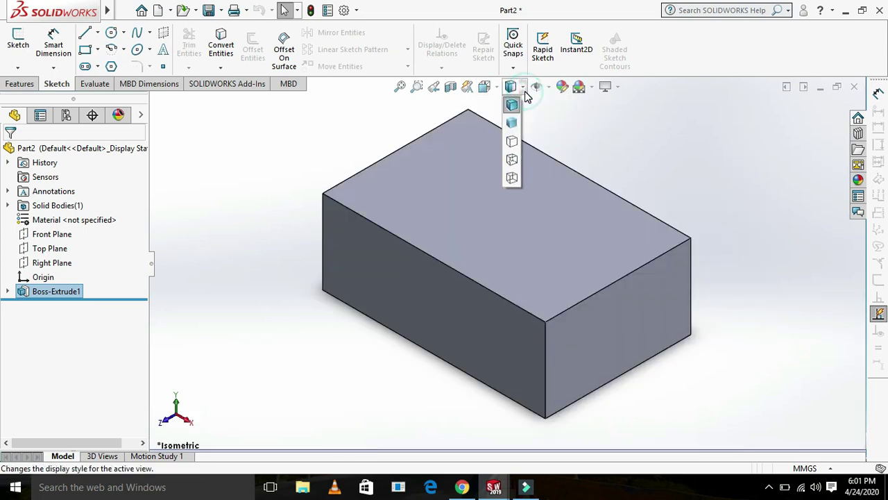
left_click(515, 127)
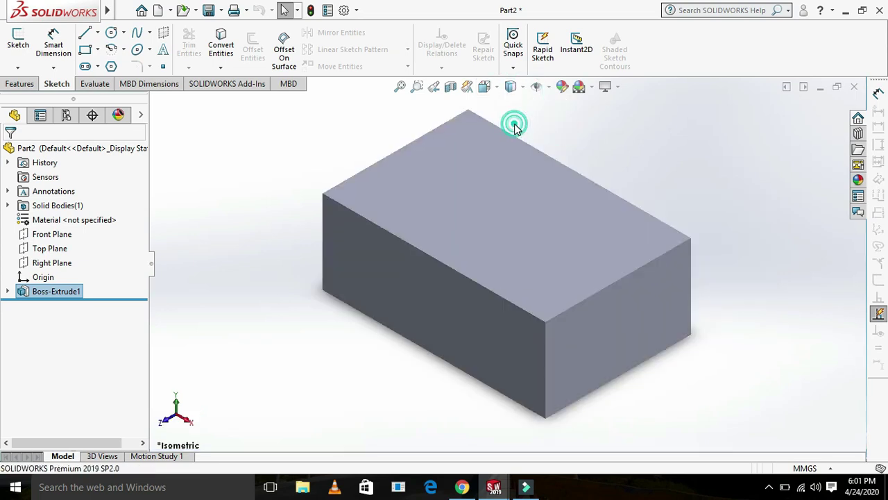
left_click(524, 89)
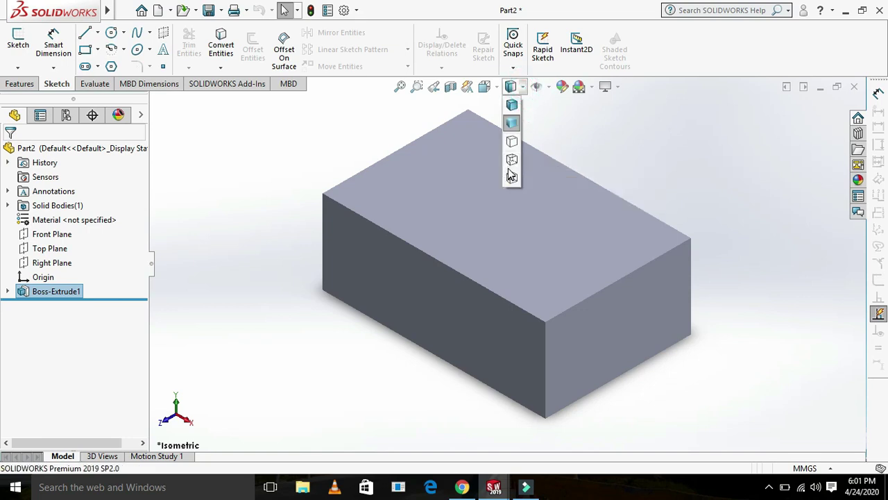
left_click(512, 143)
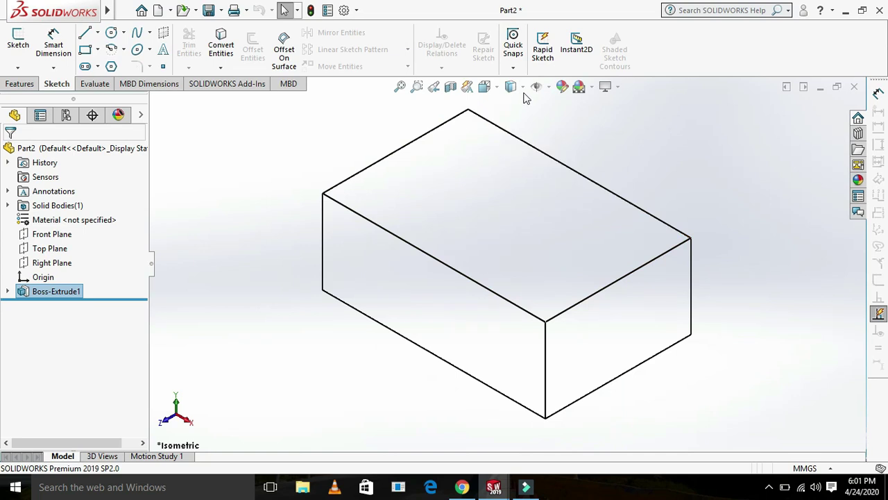
left_click(528, 143)
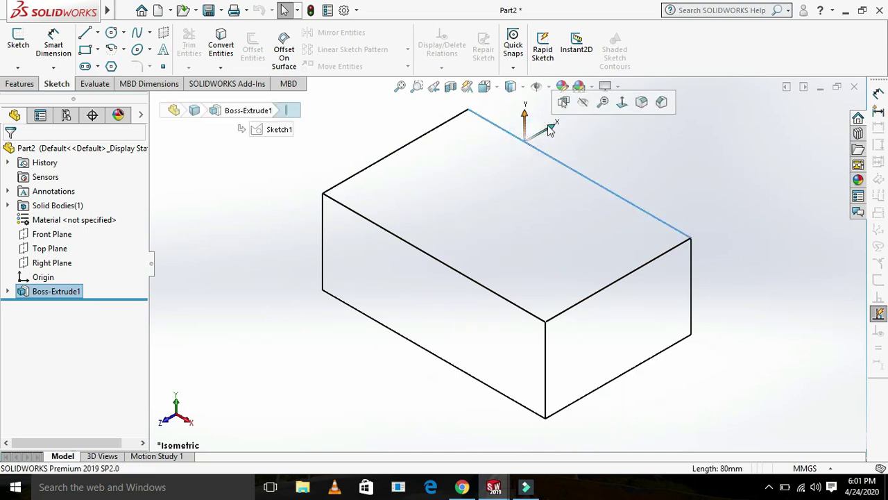
left_click(517, 86)
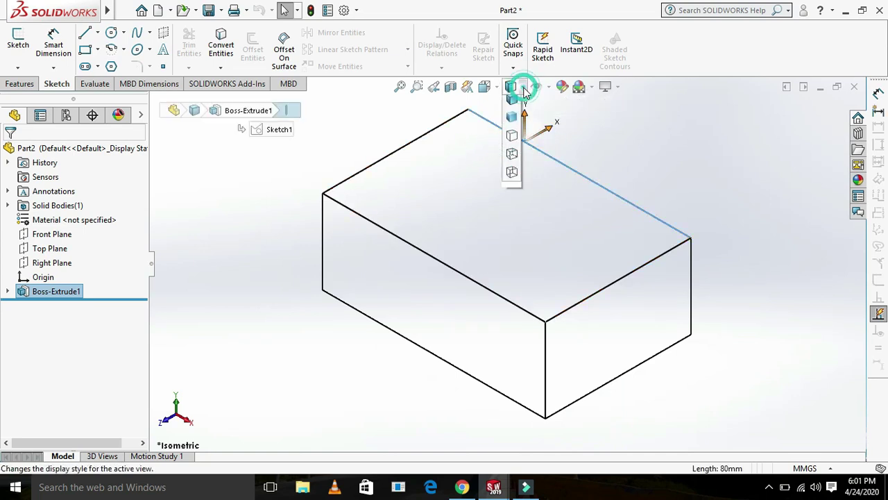
left_click(517, 106)
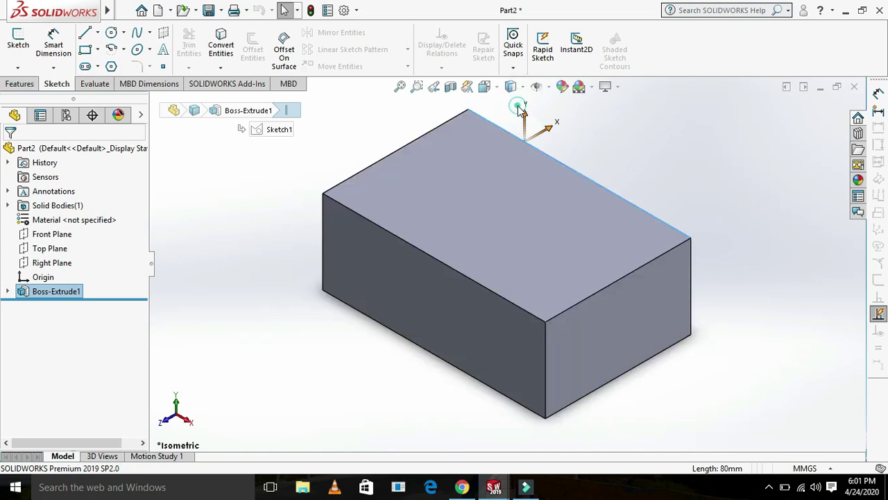
Step: Delete the block's boss extrusion and its remaining rectangular sketch from the part
right_click(426, 205)
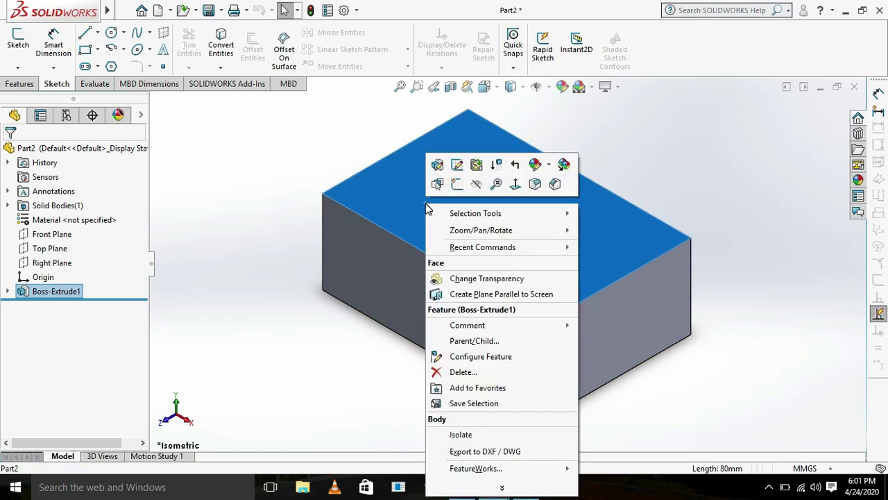
left_click(463, 371)
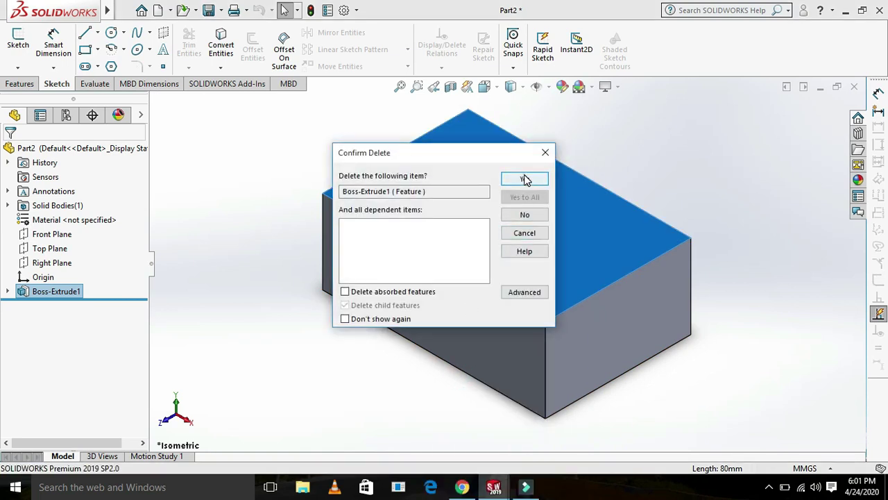
left_click(524, 179)
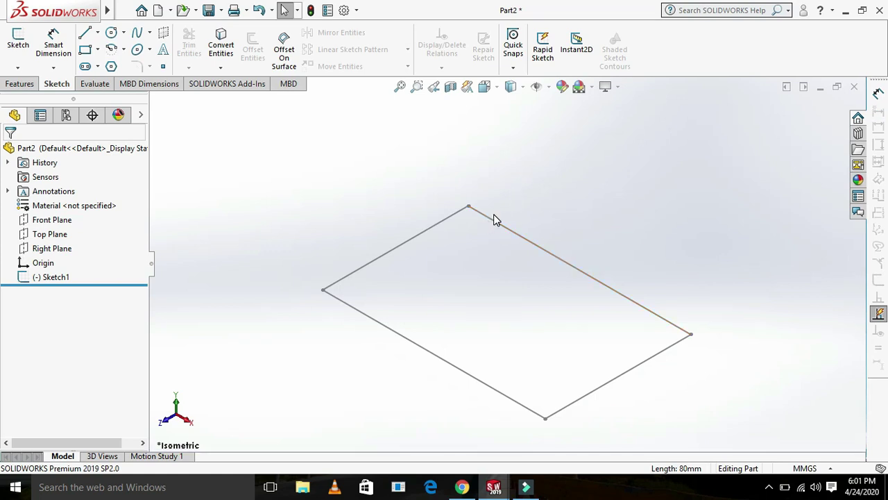
right_click(52, 279)
left_click(79, 316)
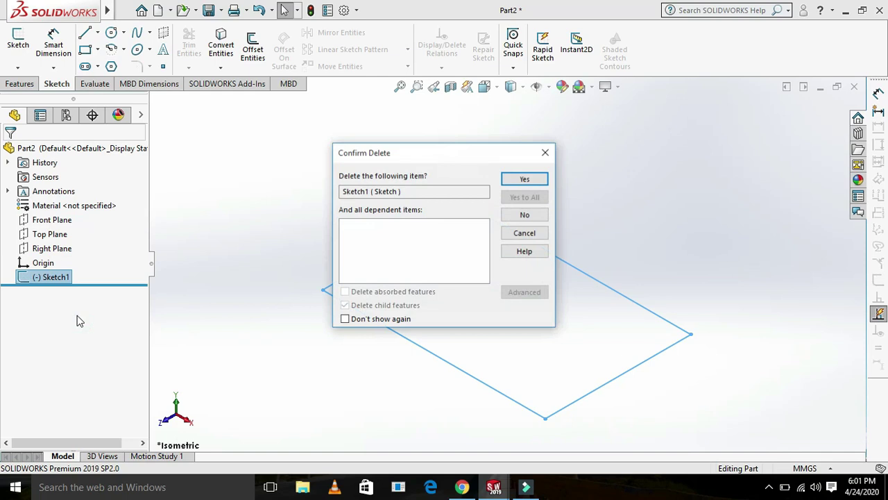
left_click(525, 179)
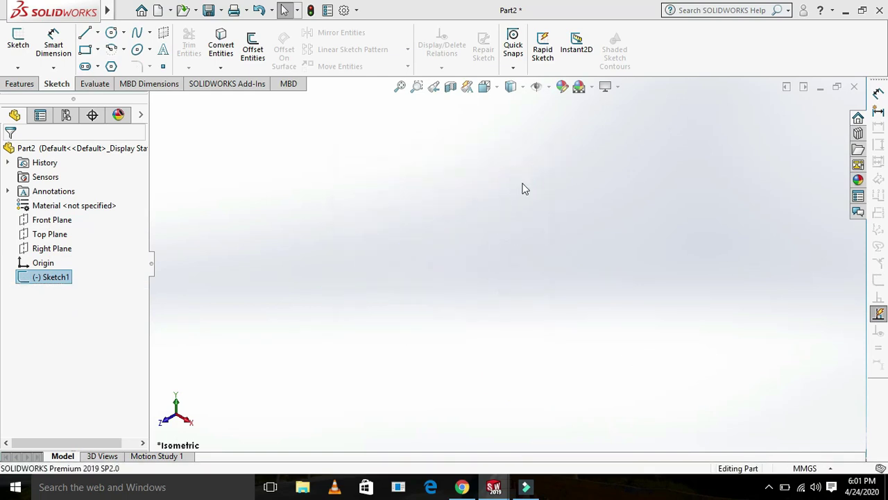
Step: Start a new sketch on the Top Plane and orient it to the Isometric view
left_click(38, 234)
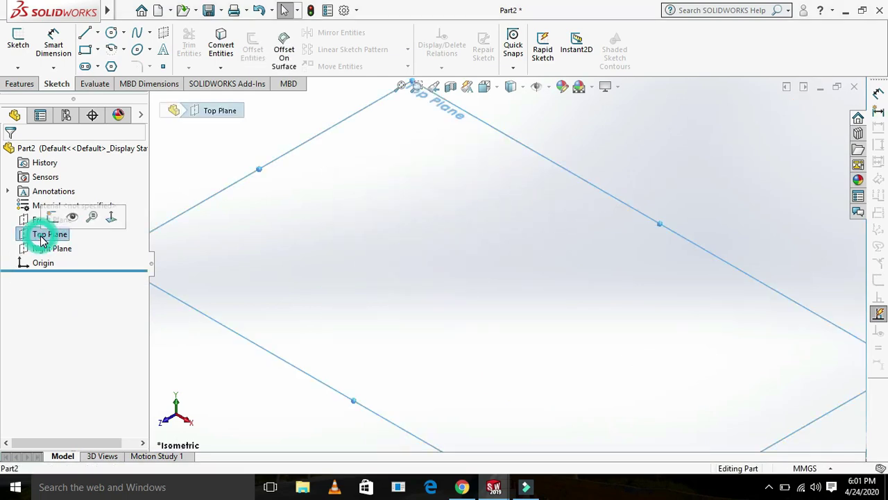
left_click(43, 233)
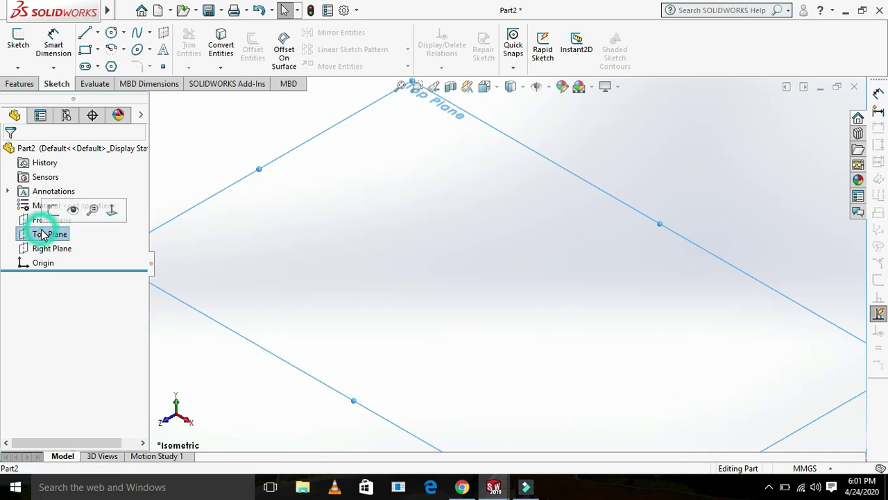
left_click(49, 211)
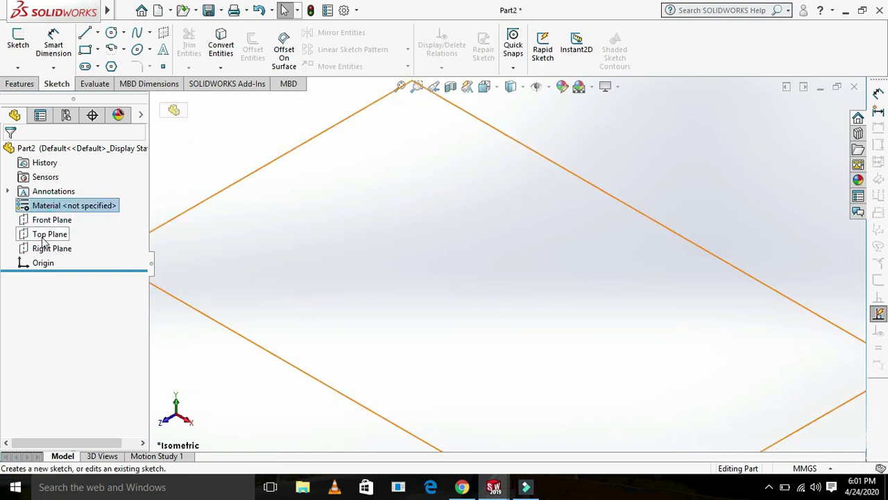
left_click(43, 236)
left_click(54, 210)
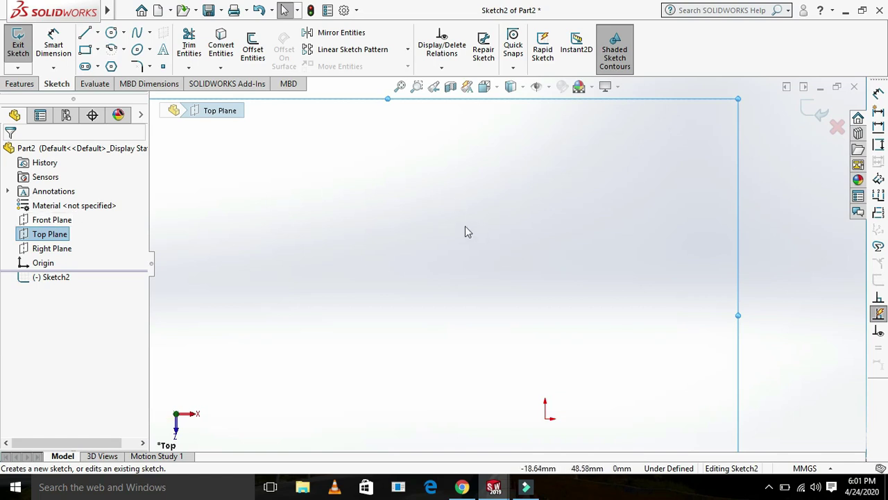
left_click(497, 92)
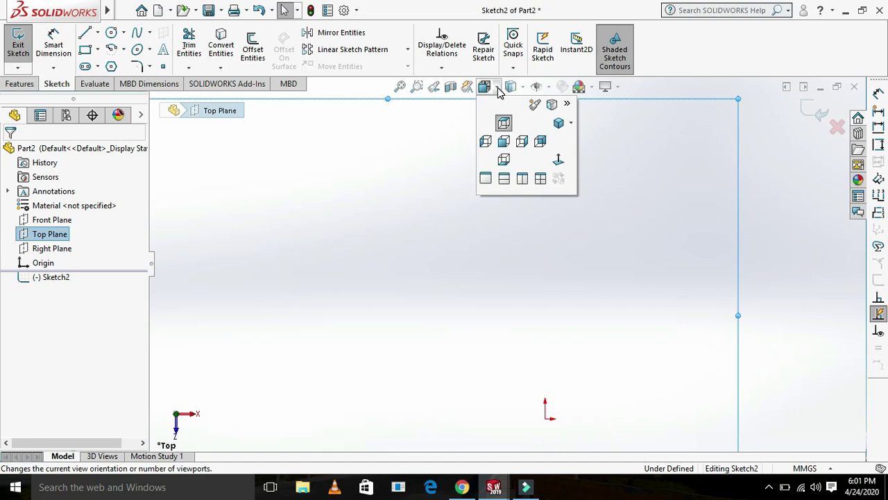
left_click(560, 124)
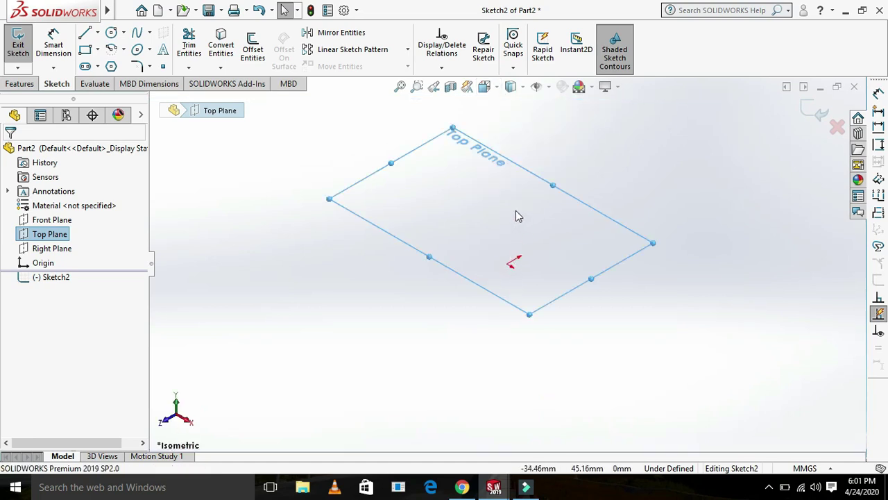
Step: Sketch a slanted line starting at the origin and running up and away from it, and finish the line chain
left_click(88, 34)
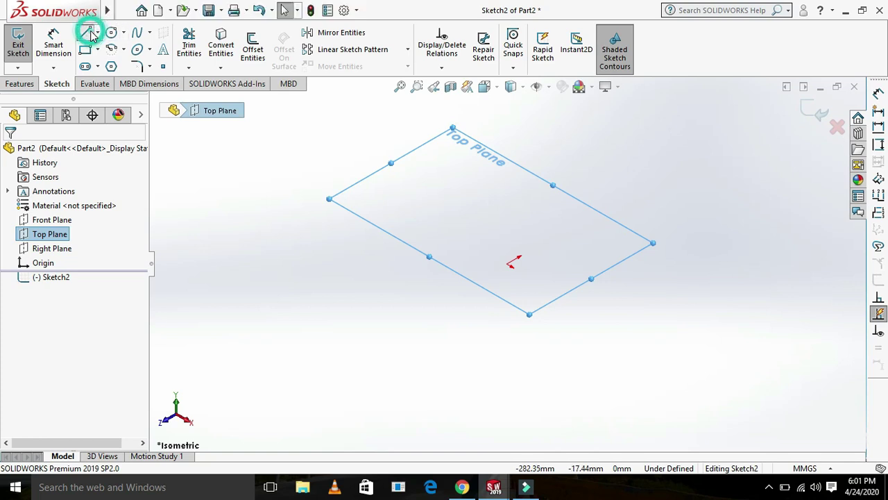
left_click(513, 264)
left_click(455, 218)
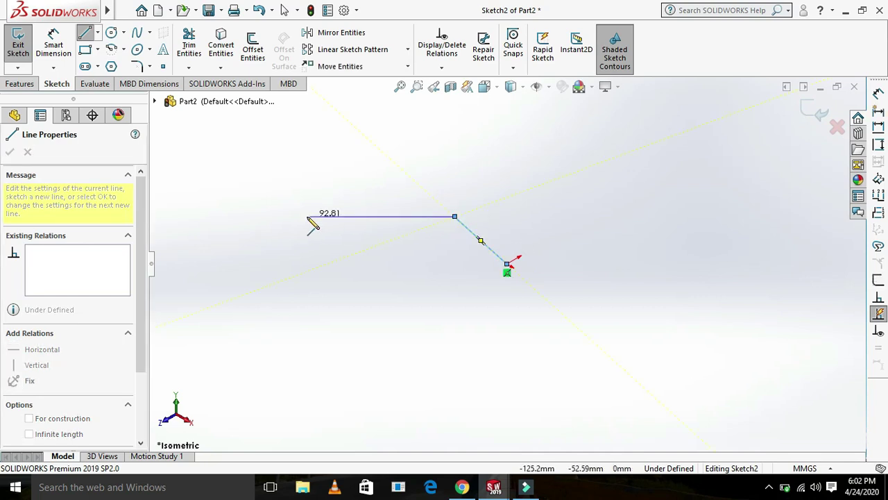
key("Escape")
left_click(464, 311)
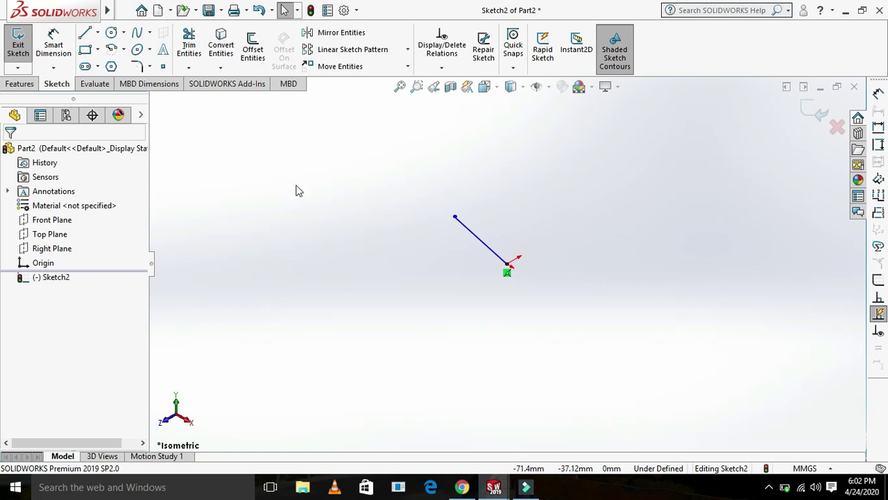
Step: Sketch a second, separate slanted line below the first one, with both ends free
left_click(85, 34)
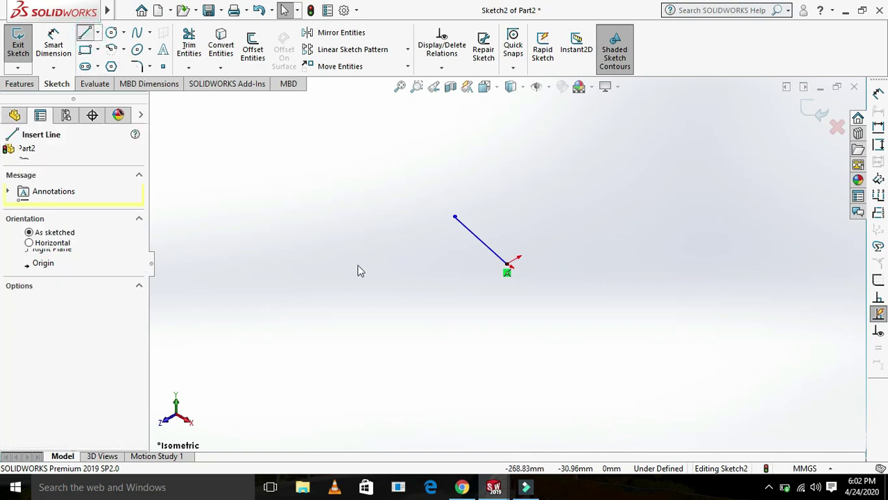
left_click(472, 323)
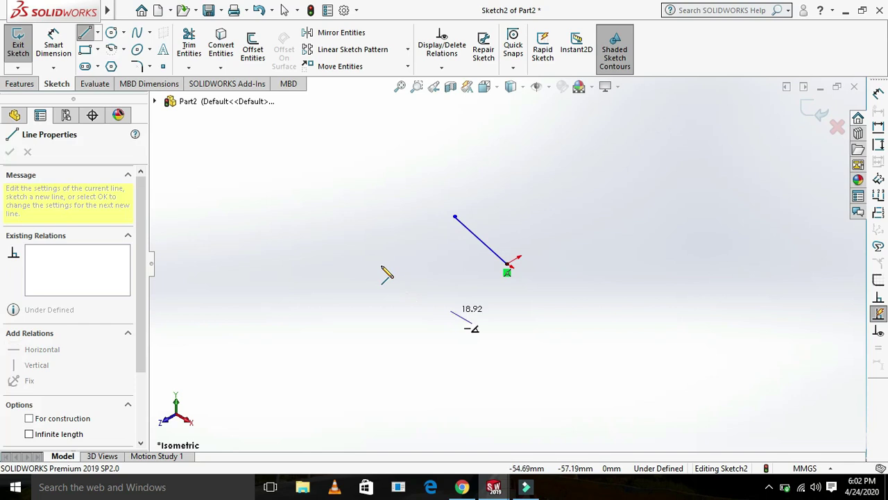
left_click(381, 266)
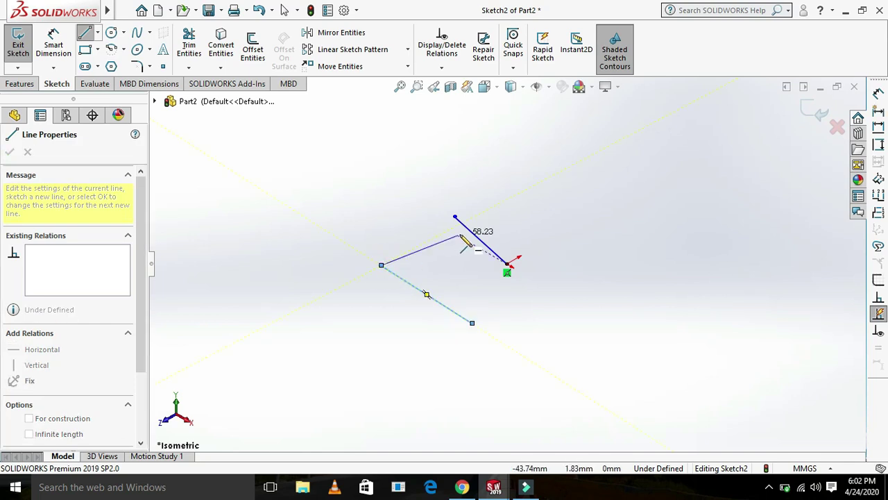
key("Escape")
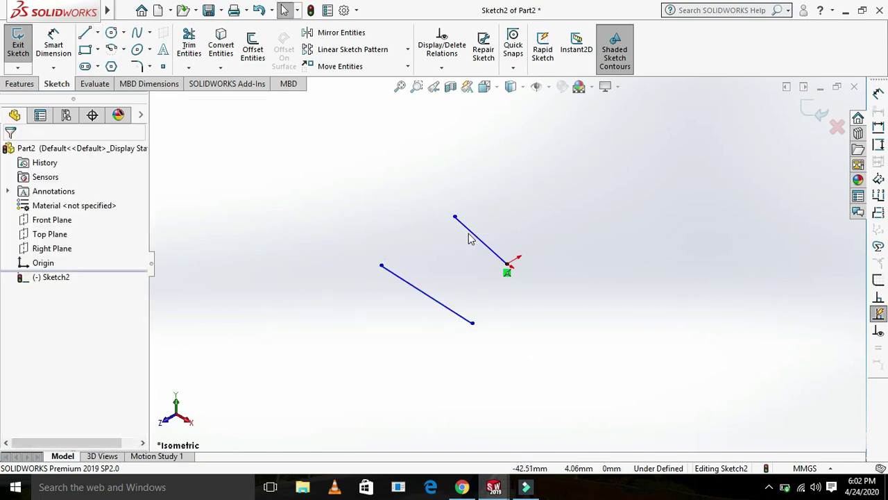
Step: Constrain the two sketched lines to be parallel and equal in length
left_click(471, 236)
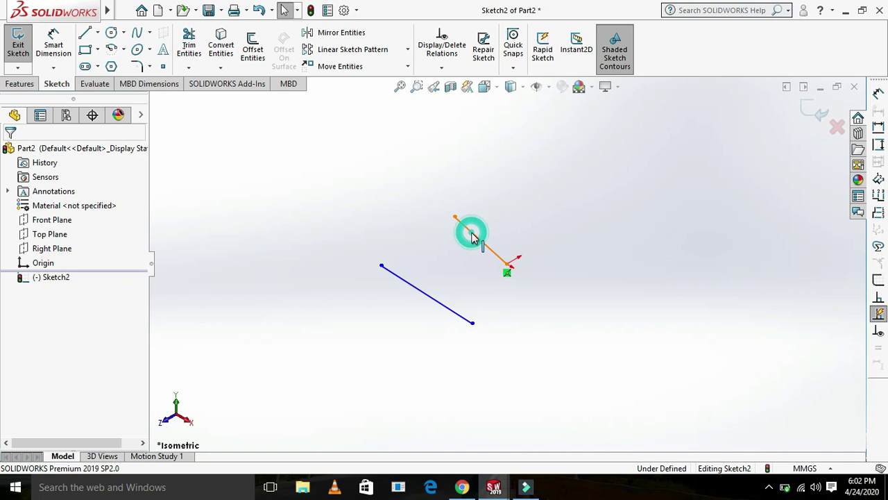
left_click(430, 300, "ctrl")
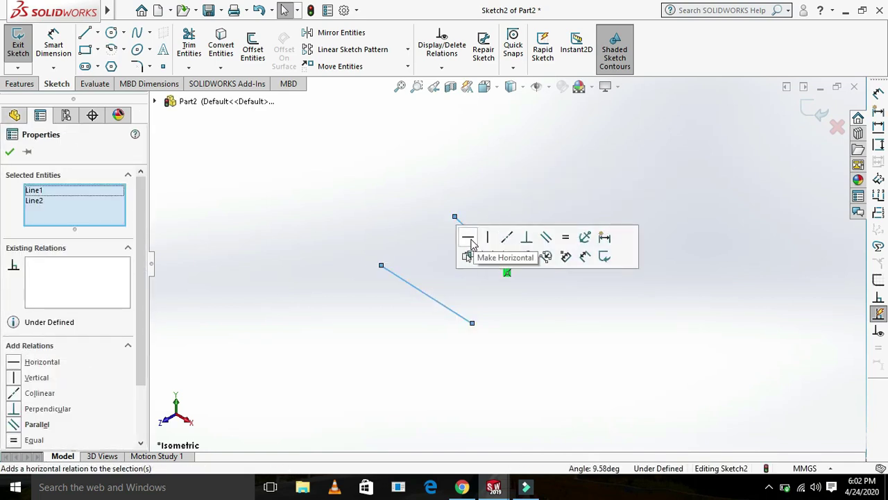
left_click(547, 238)
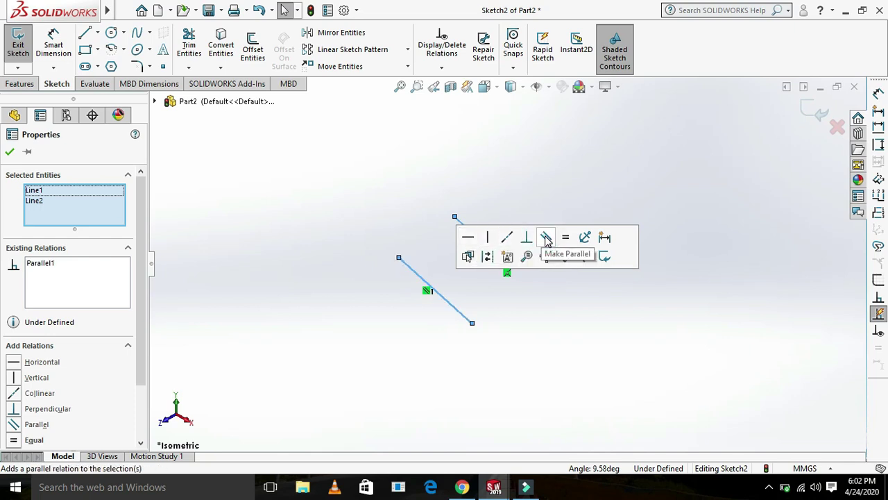
left_click(566, 238)
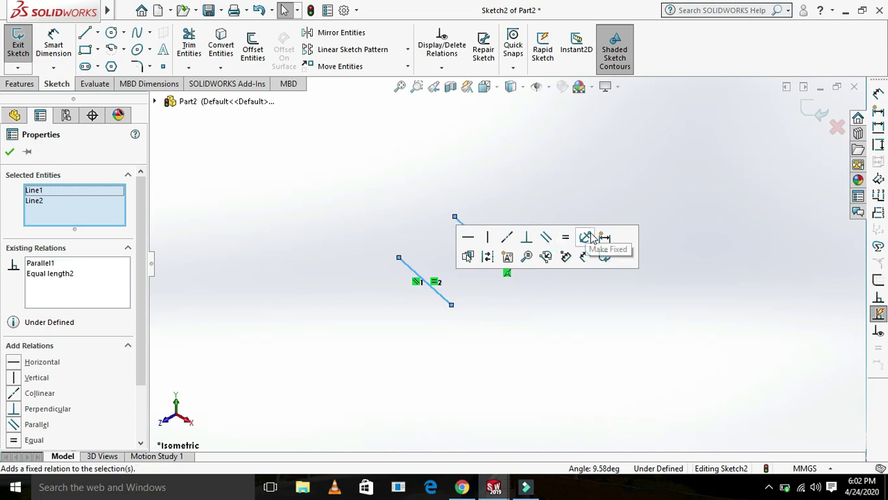
Step: Add a dimension to the line that starts at the origin and set it to 80 mm
left_click(587, 254)
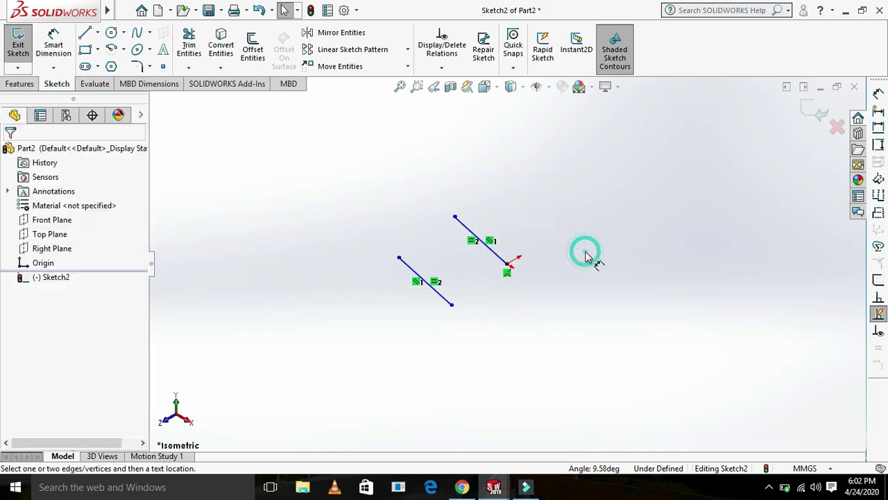
left_click(485, 247)
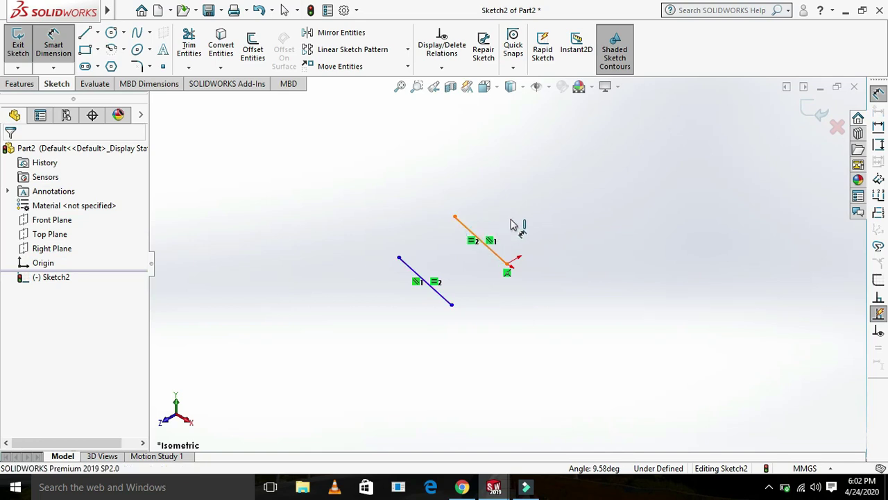
left_click(529, 203)
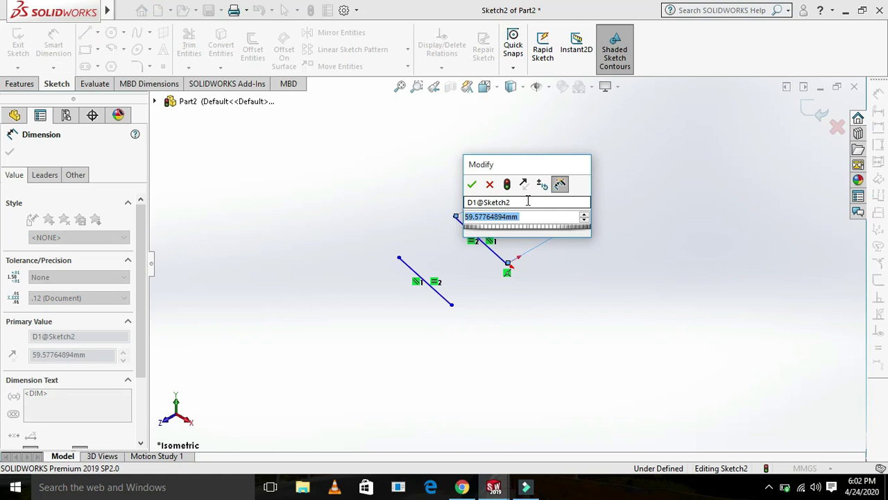
type("87")
key("BackSpace")
type("0")
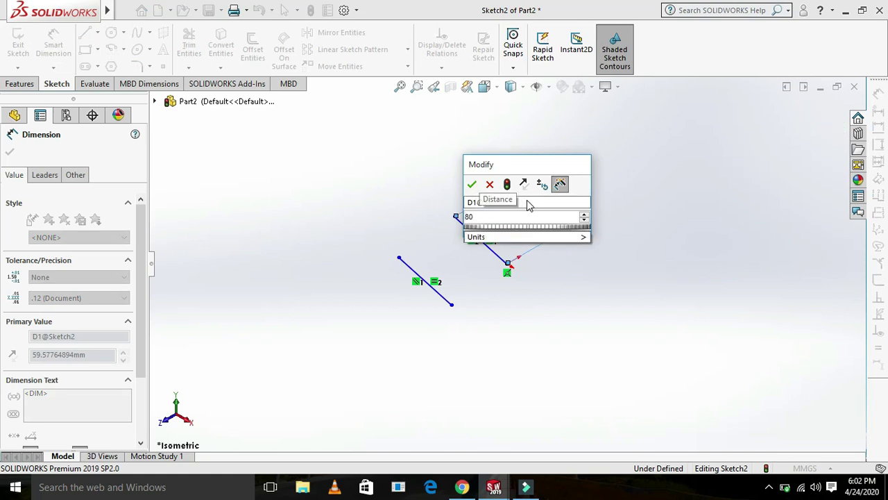
left_click(473, 185)
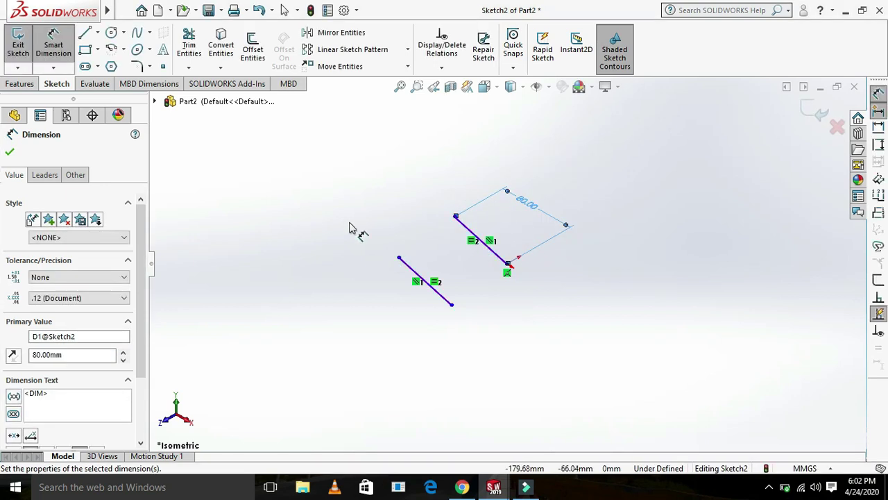
left_click(9, 150)
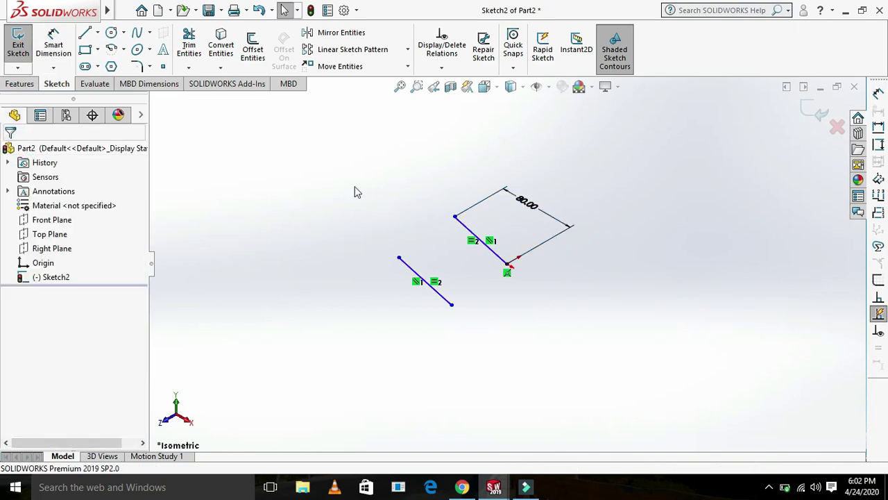
Step: Sketch a circle with a radius of about 65.8 mm beside the lines and a slightly smaller separate circle below it
left_click(112, 35)
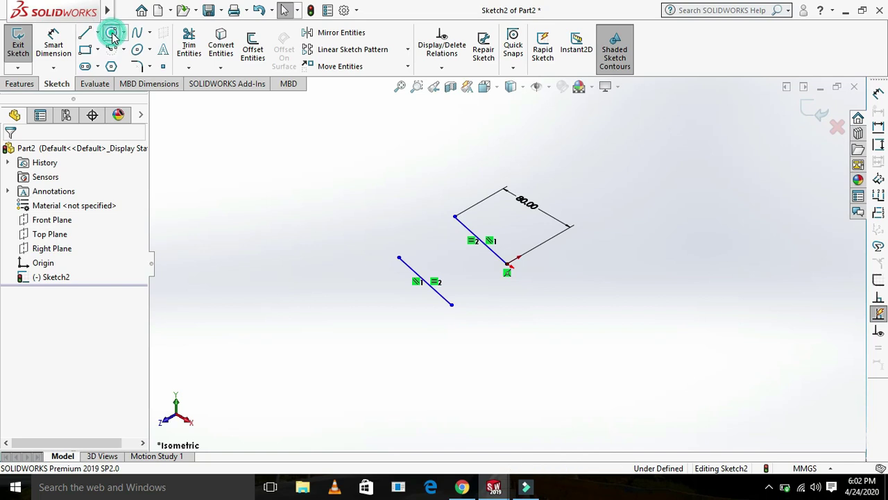
left_click(350, 206)
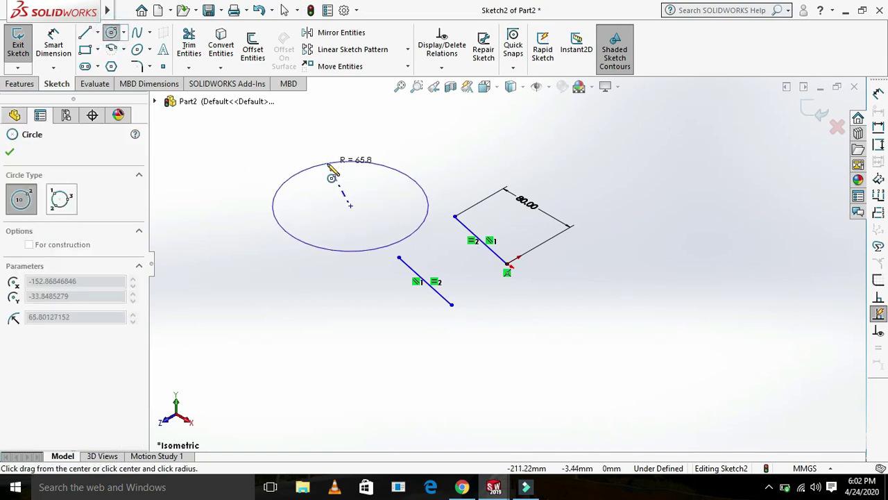
left_click(327, 162)
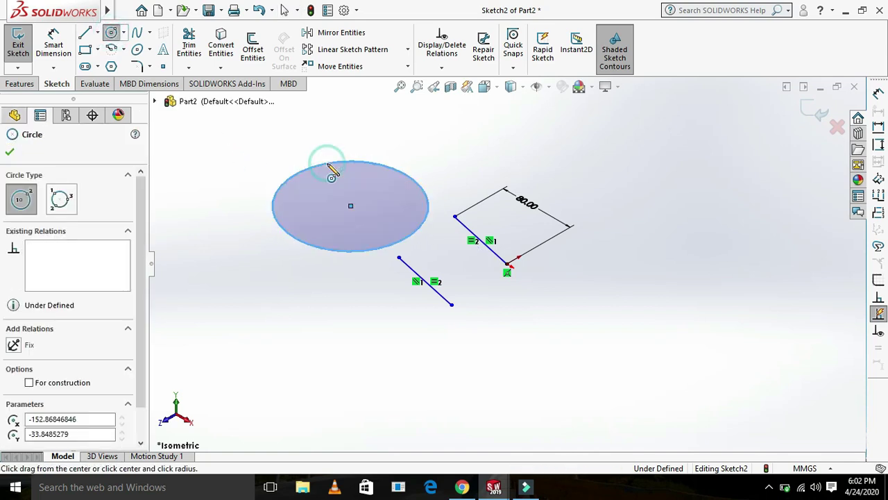
left_click(267, 306)
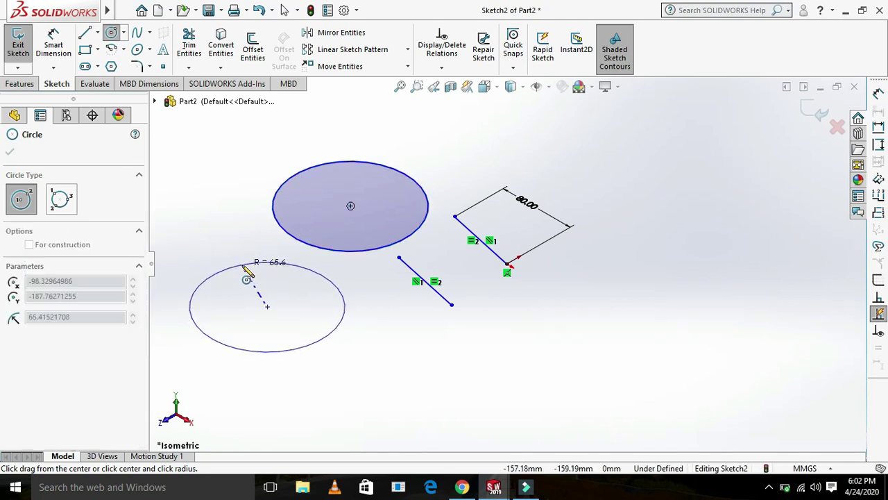
left_click(239, 263)
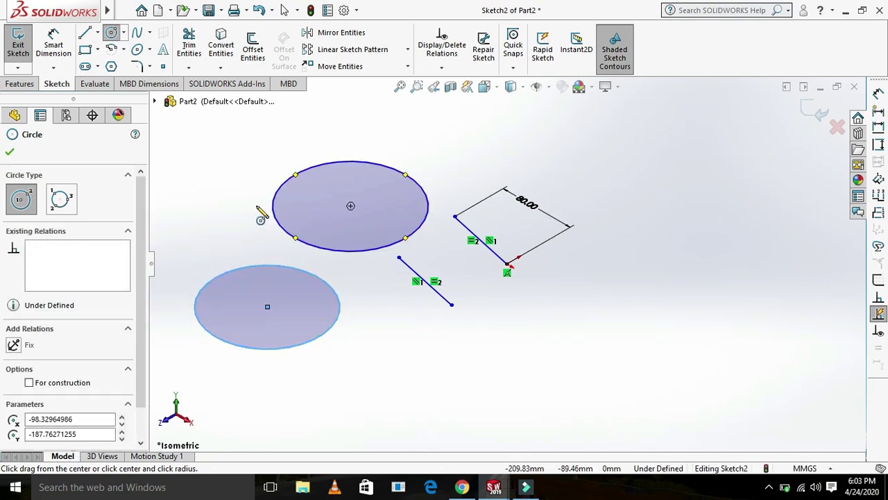
left_click(10, 153)
Step: Constrain the two circles to have equal radii and be tangent to each other
left_click(298, 234)
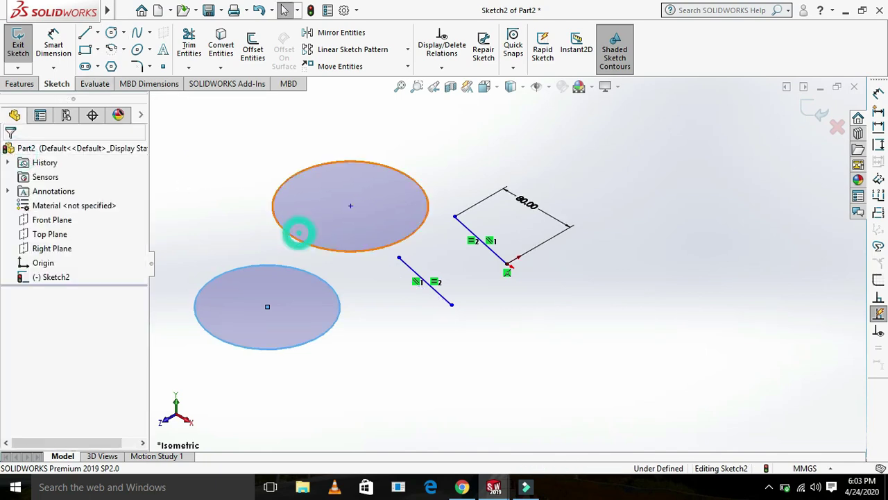
left_click(294, 274)
left_click(299, 245, "ctrl")
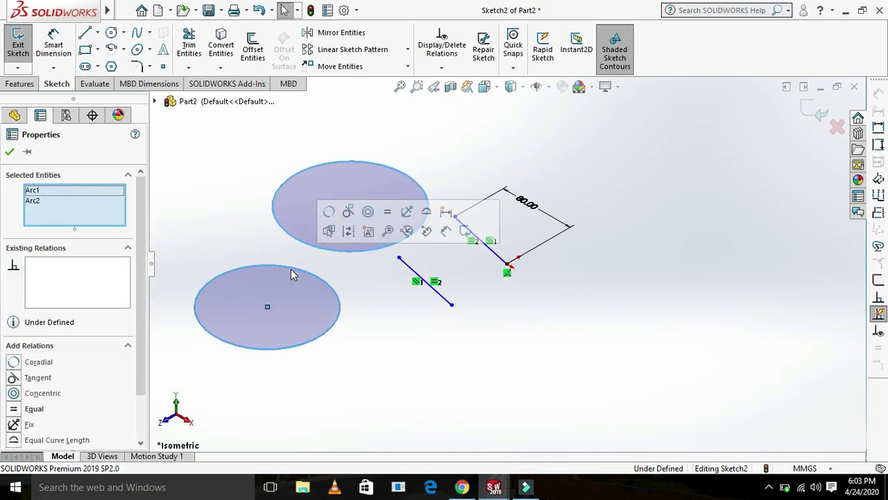
left_click(393, 216)
left_click(347, 212)
left_click(379, 324)
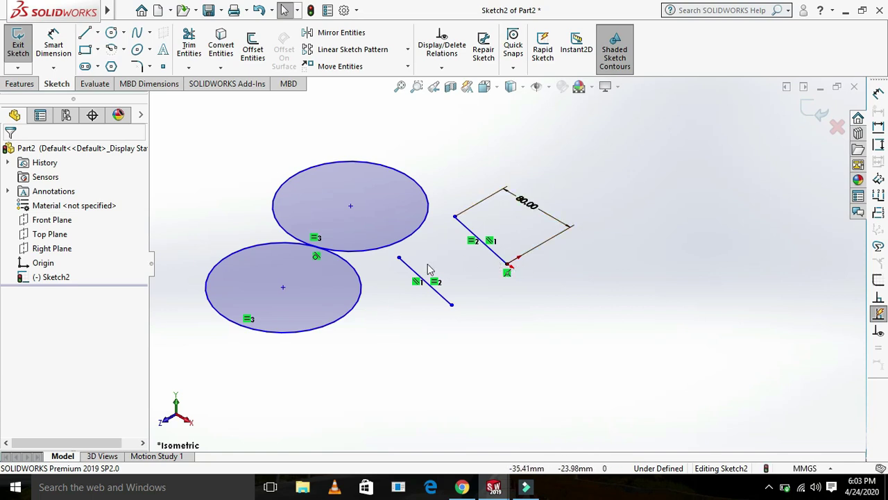
Step: Delete both sketched lines, including the one carrying the 80 mm dimension, and leave only the circles
left_click(492, 250)
right_click(492, 250)
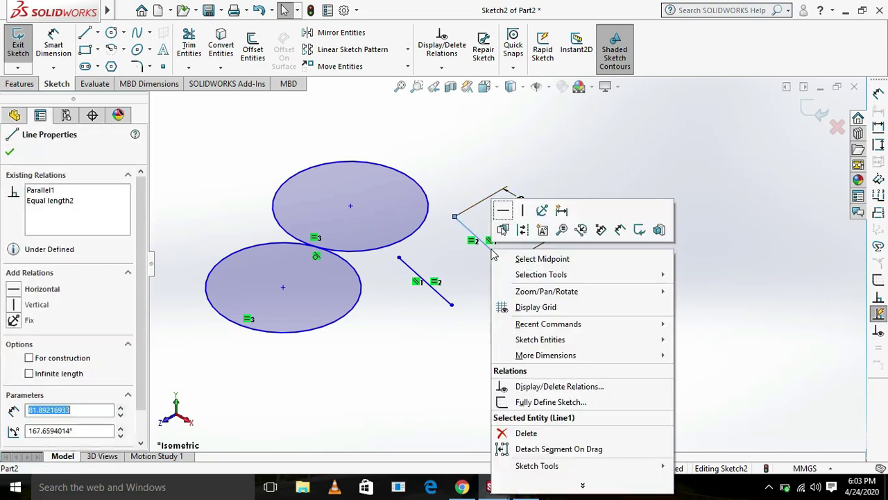
left_click(525, 433)
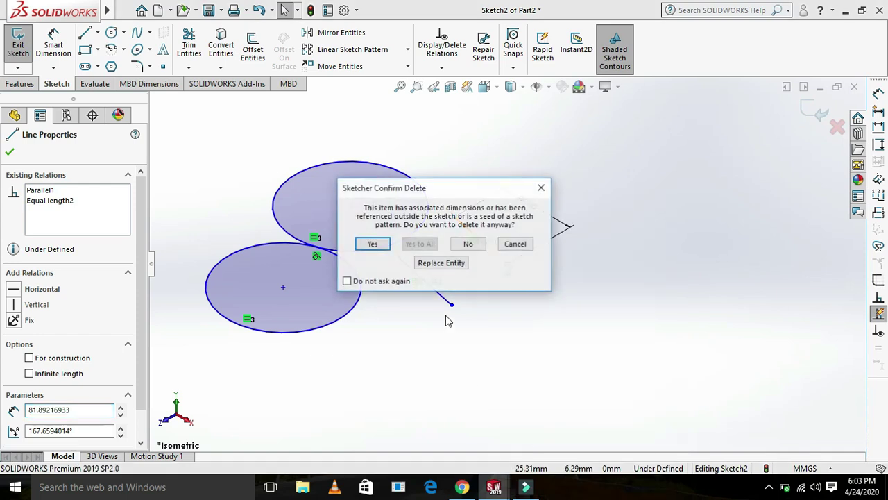
left_click(373, 244)
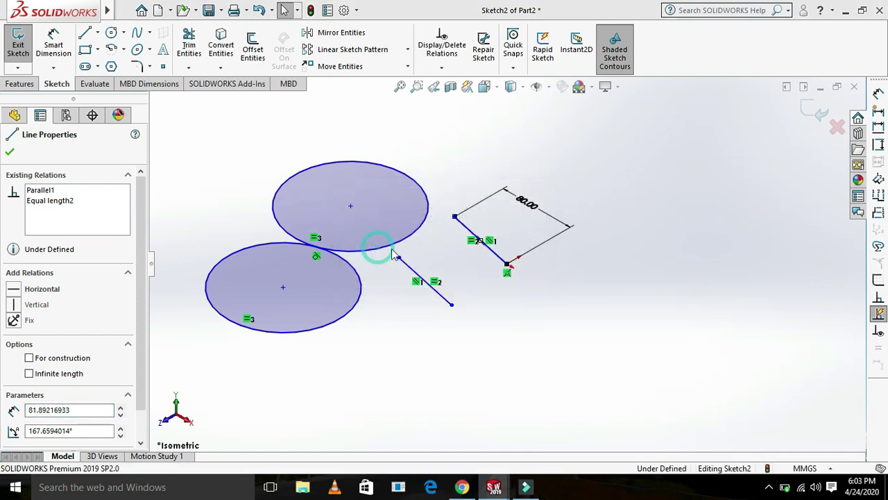
left_click(428, 288)
right_click(428, 290)
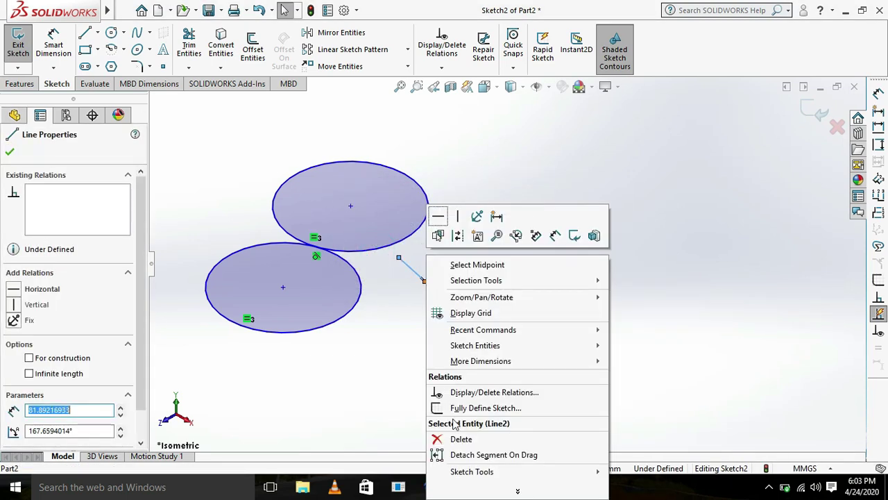
left_click(457, 440)
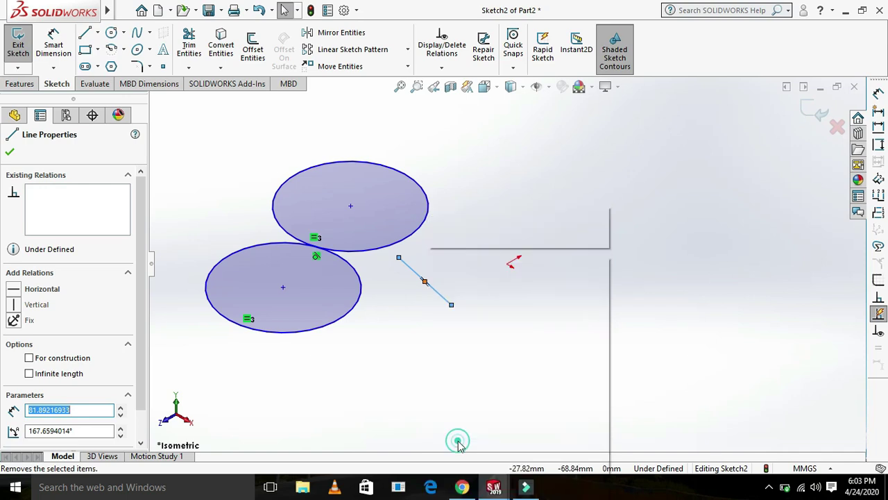
Step: Extrude only the upper circle's contour from the sketch plane as a Blind boss 30 mm deep
left_click(348, 222)
right_click(349, 223)
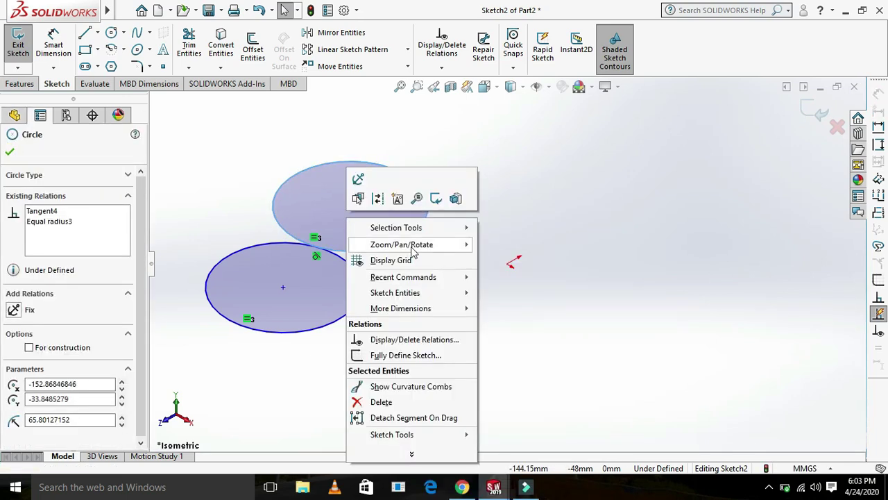
left_click(455, 199)
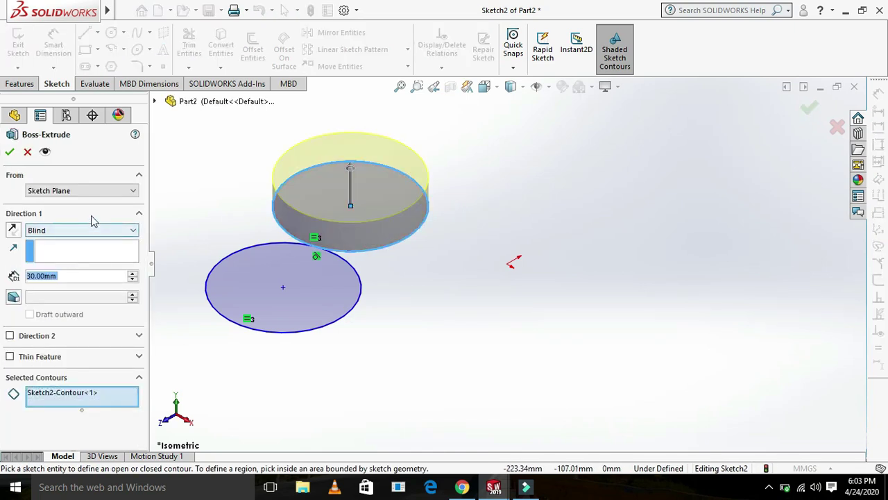
left_click(13, 151)
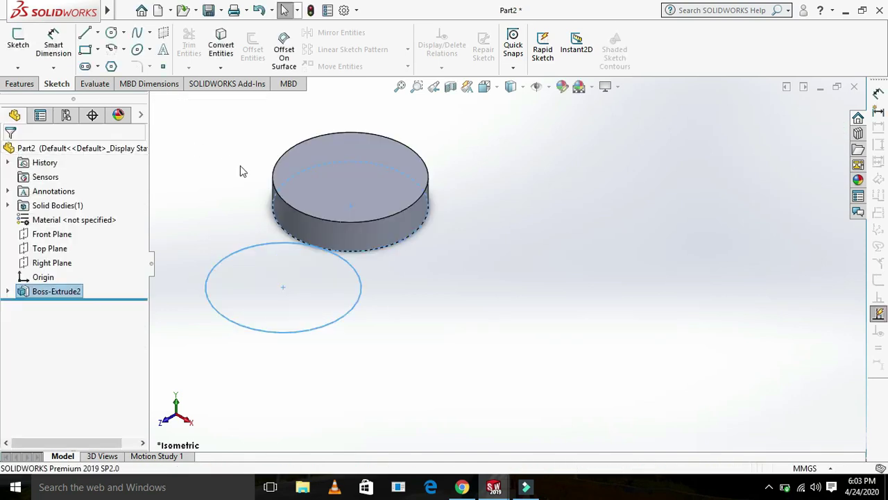
left_click(232, 255)
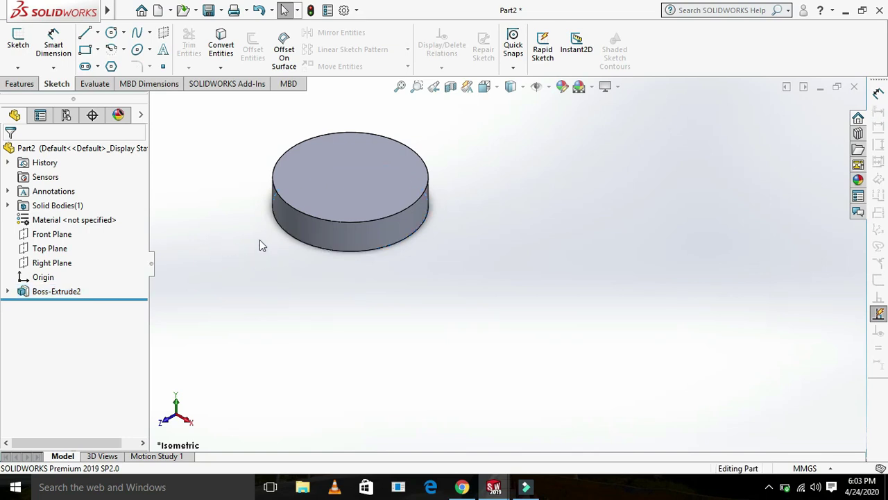
Step: Delete the extruded disc and the remaining two-circle sketch from the part
right_click(48, 292)
left_click(80, 299)
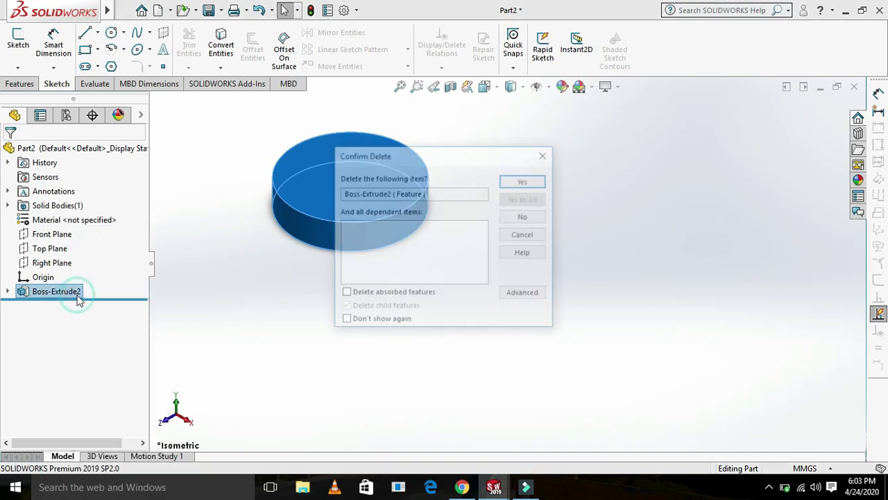
left_click(546, 179)
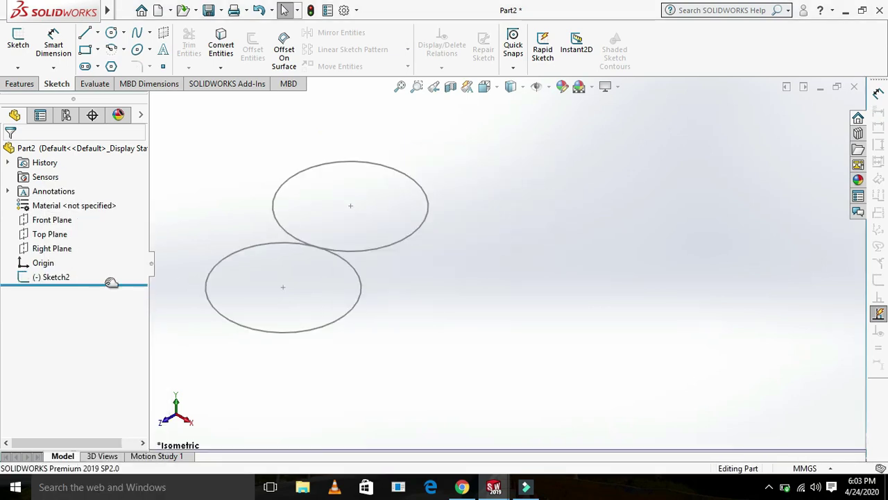
right_click(38, 280)
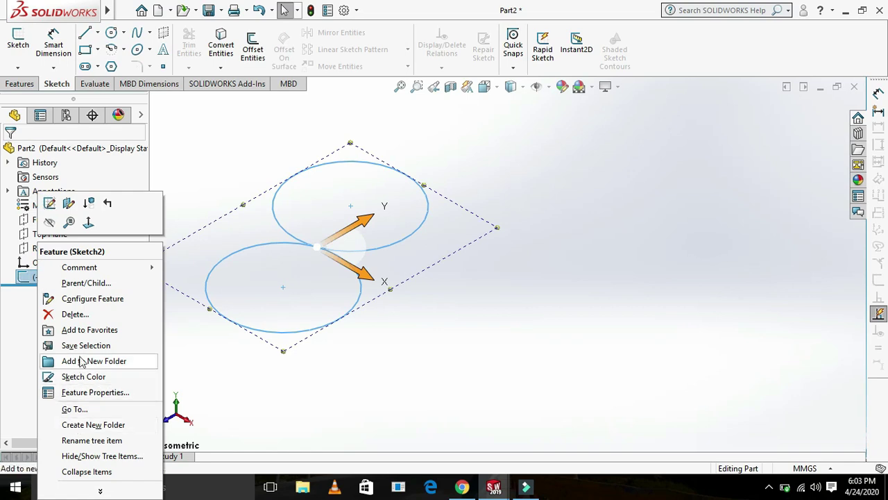
left_click(87, 319)
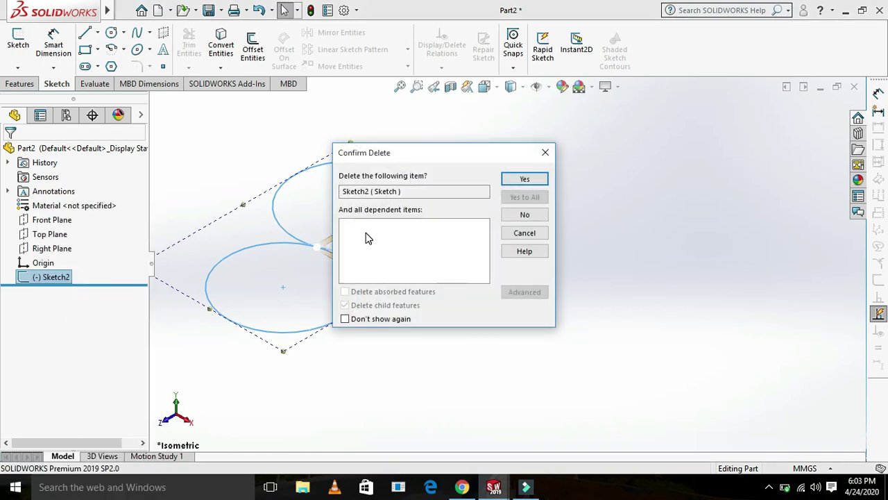
left_click(540, 179)
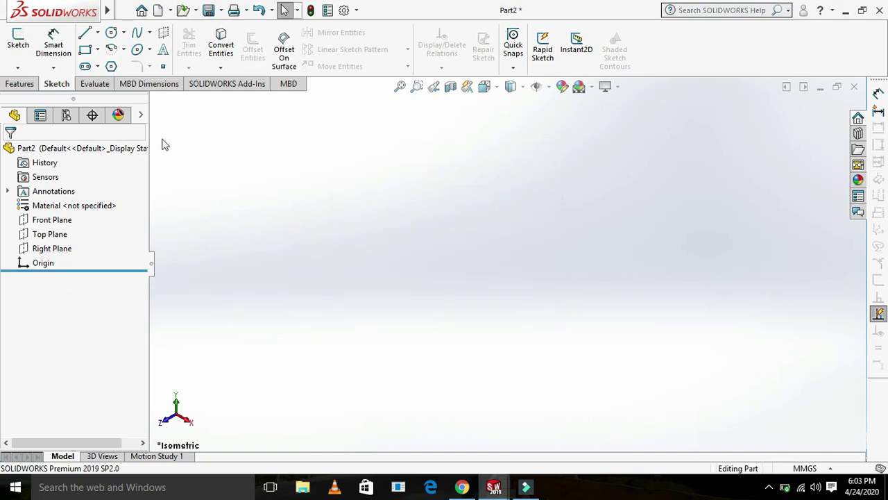
left_click(41, 116)
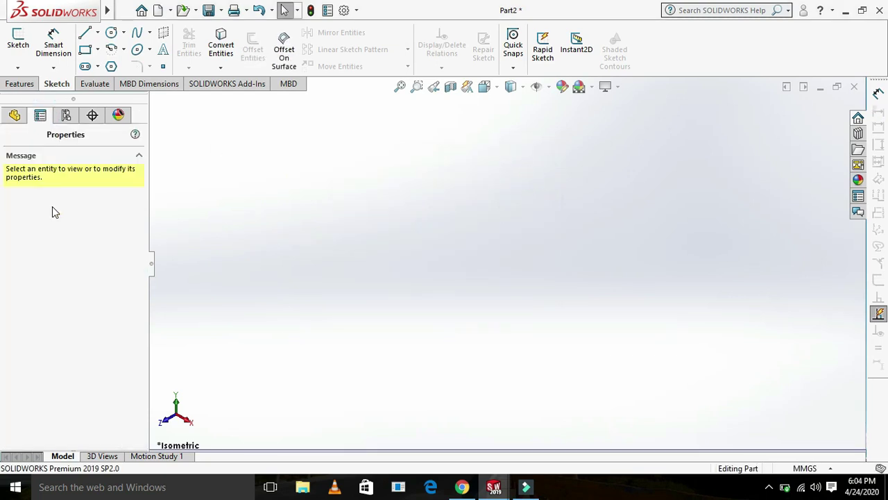
left_click(14, 116)
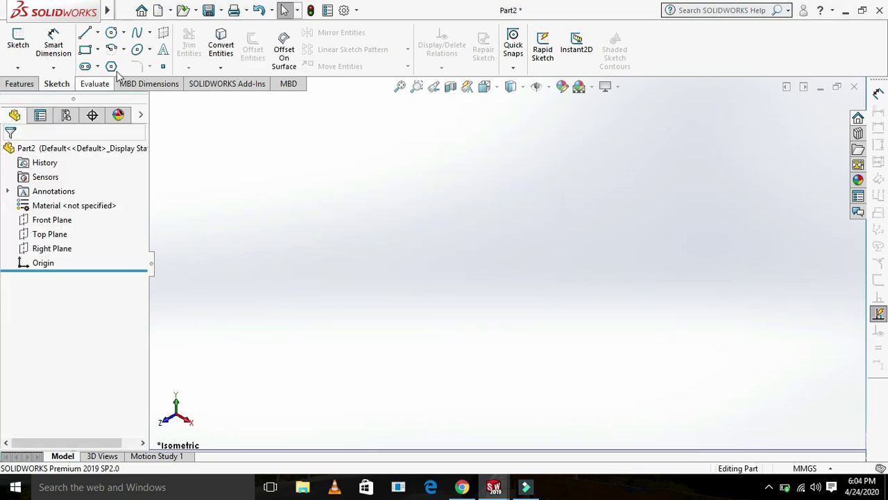
Step: Sketch a wavy five-point spline on the Front Plane, passing its second point through the origin
left_click(136, 33)
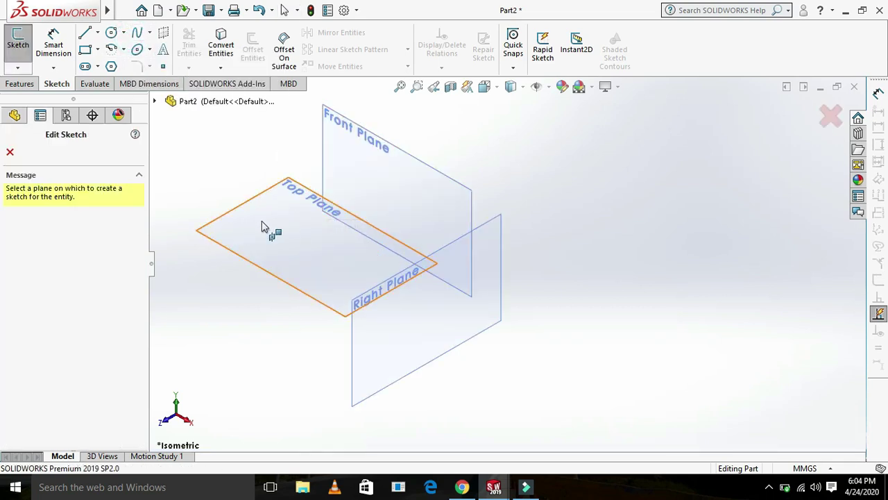
left_click(372, 186)
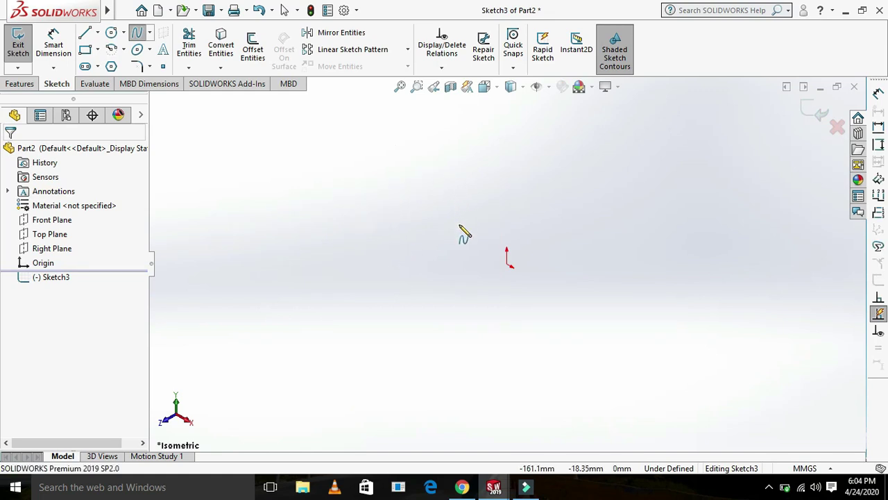
left_click(512, 263)
left_click(507, 263)
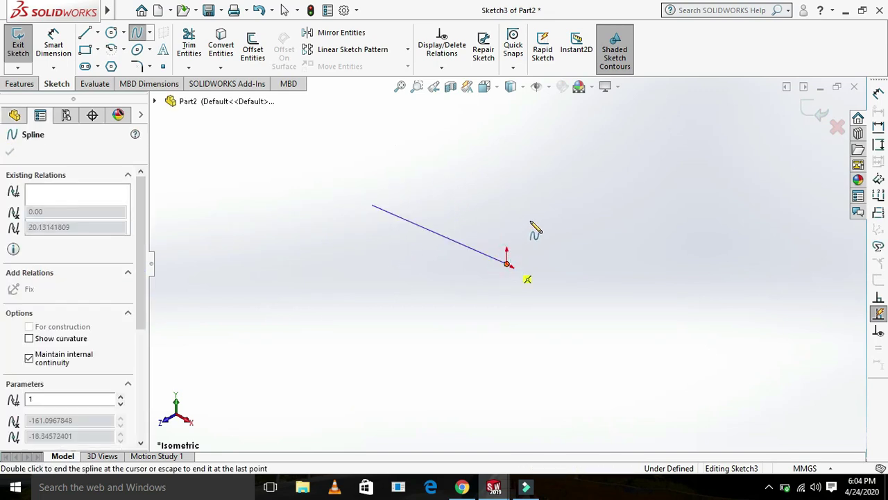
left_click(551, 192)
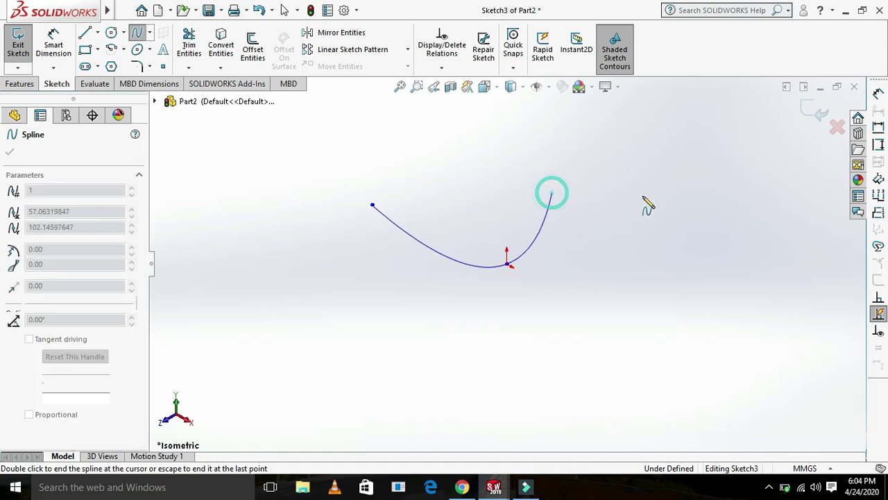
left_click(629, 258)
left_click(684, 212)
double_click(686, 213)
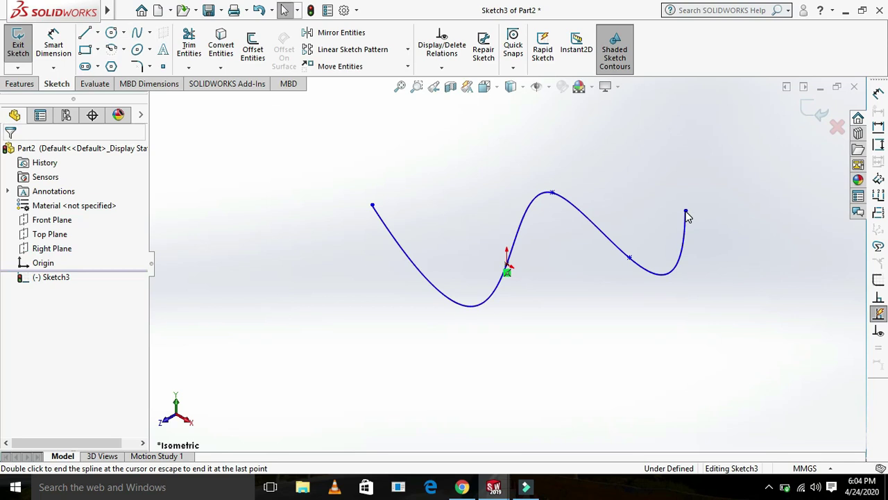
right_click(55, 279)
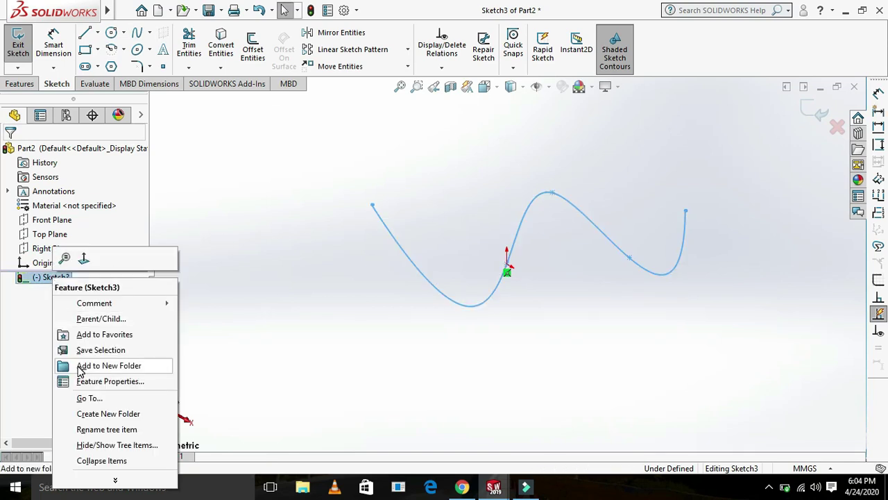
left_click(254, 306)
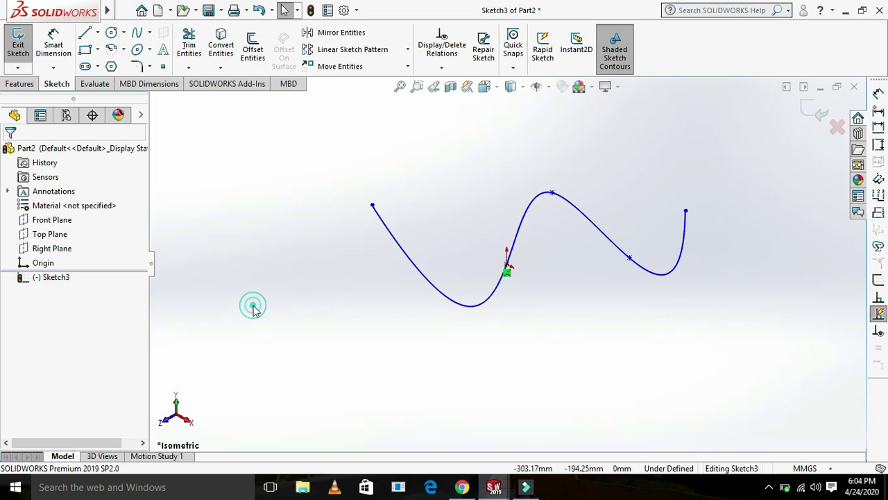
Step: Sketch a slanted straight slot about 55.8 mm wide beside the spline's starting end
left_click(98, 68)
left_click(228, 237)
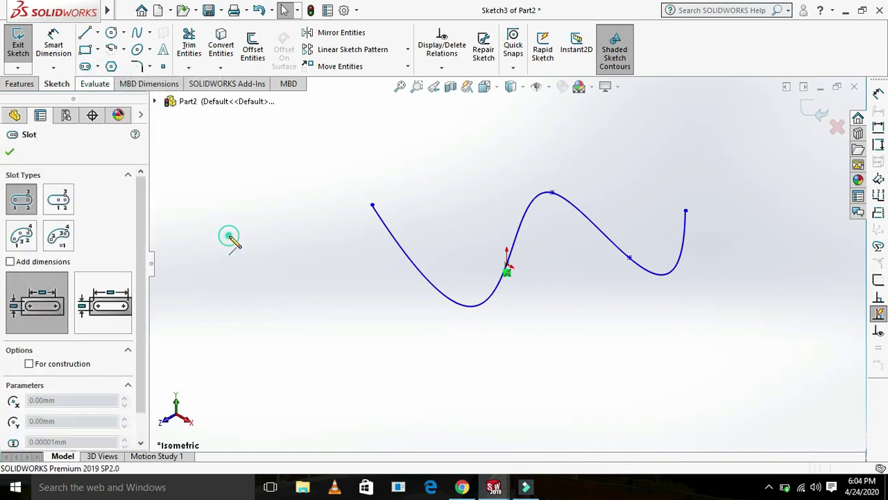
left_click(326, 198)
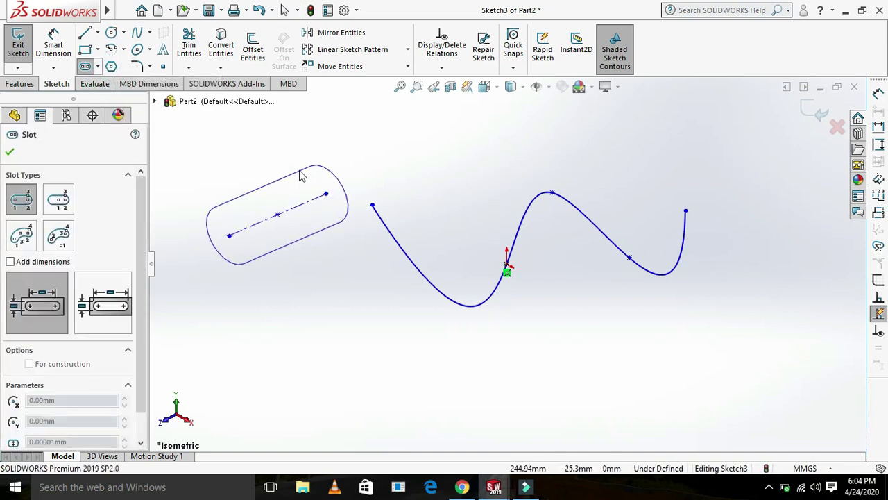
left_click(302, 174)
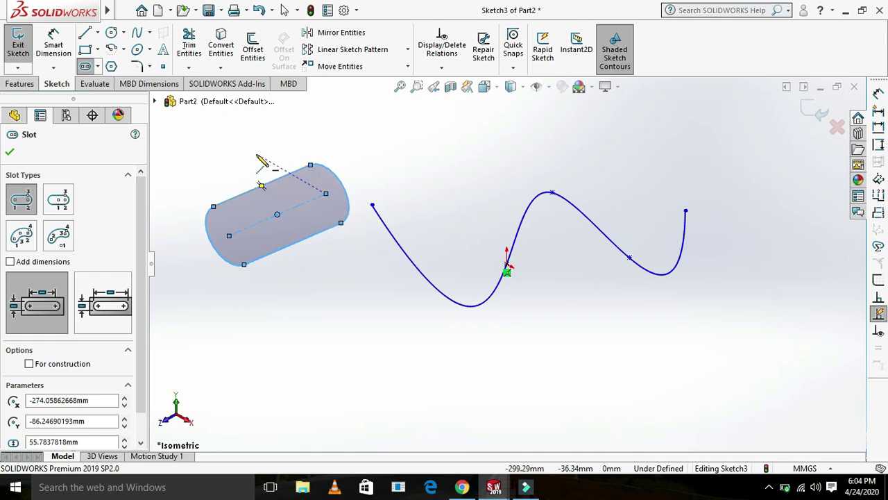
Step: Sketch an inscribed-circle polygon below the slot and set its number of sides to 5
left_click(111, 66)
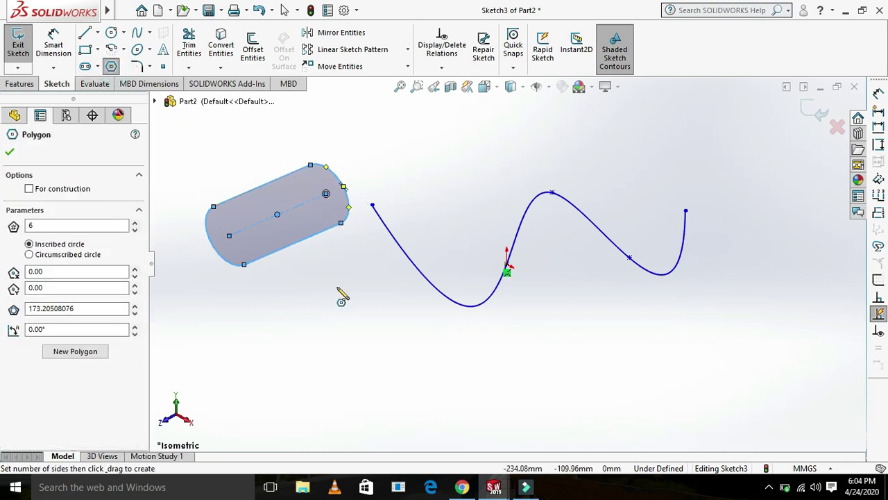
left_click(357, 327)
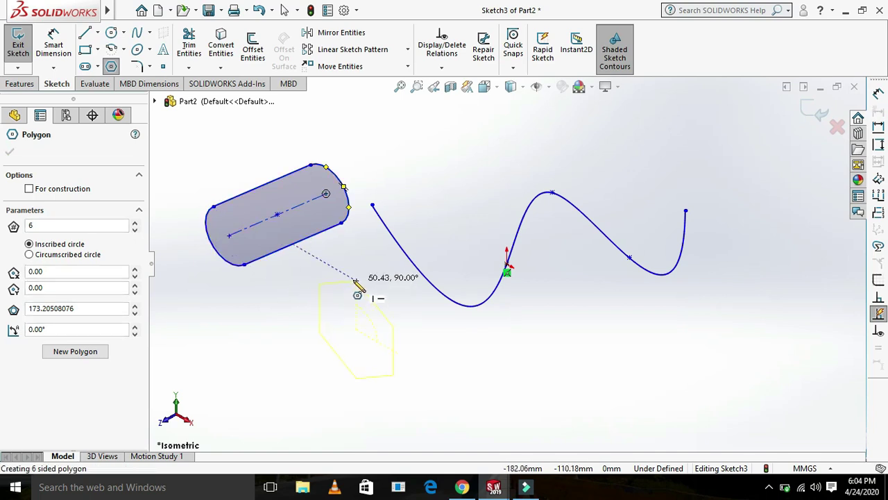
left_click(369, 297)
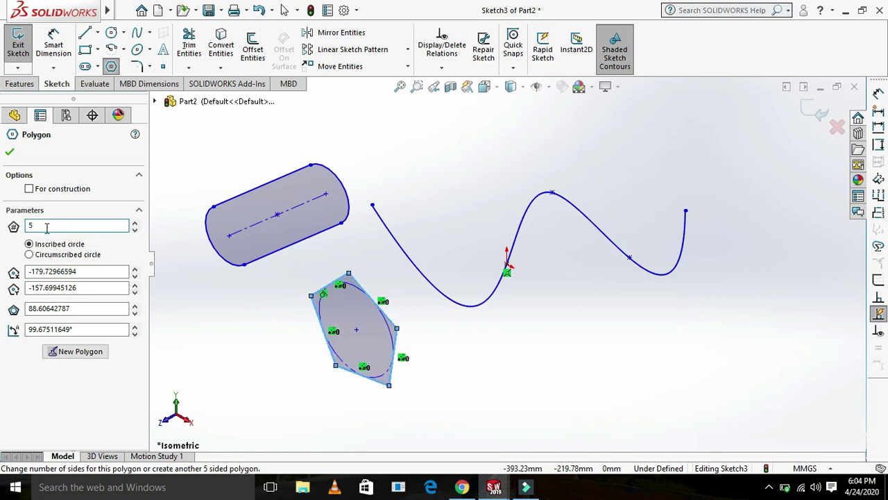
left_click(14, 115)
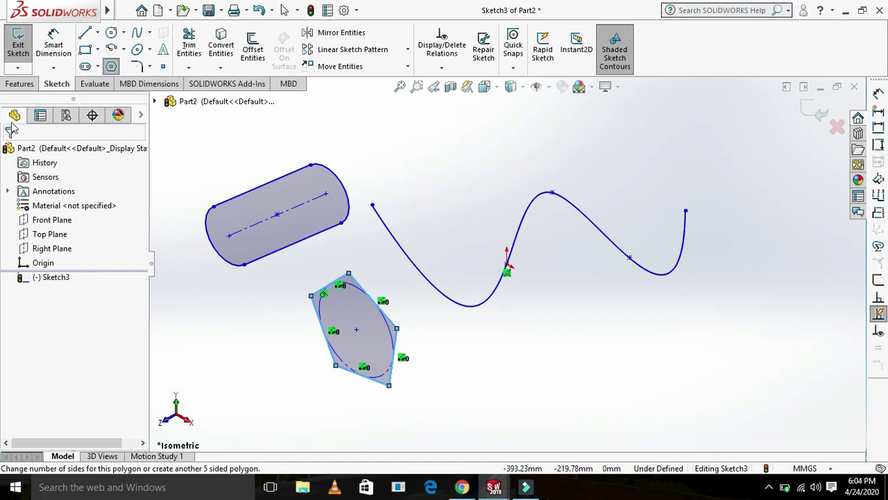
left_click(40, 117)
left_click(14, 115)
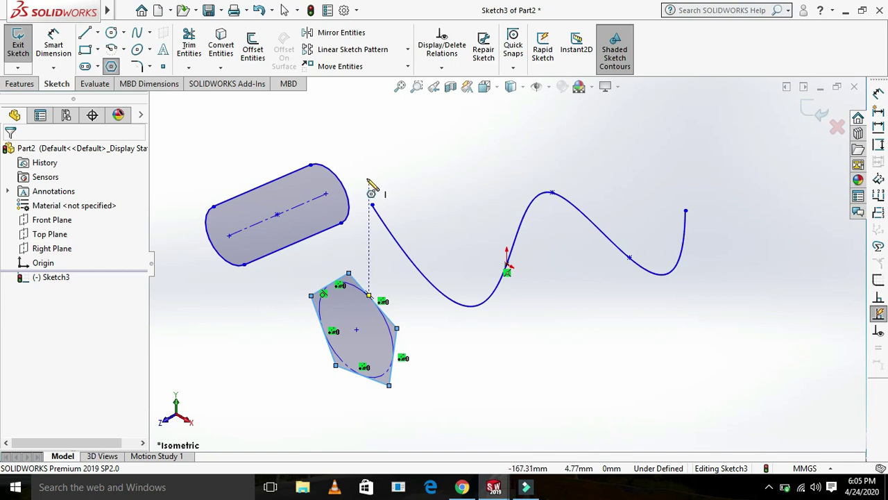
left_click(636, 326)
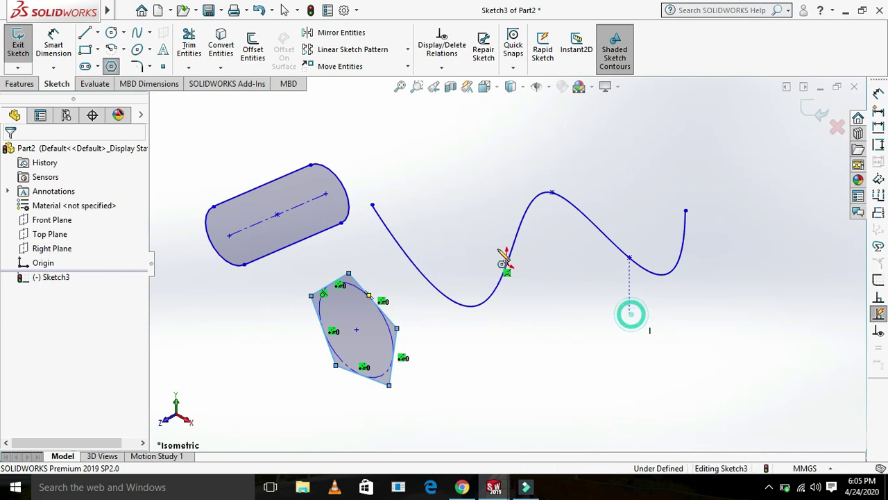
left_click(305, 207)
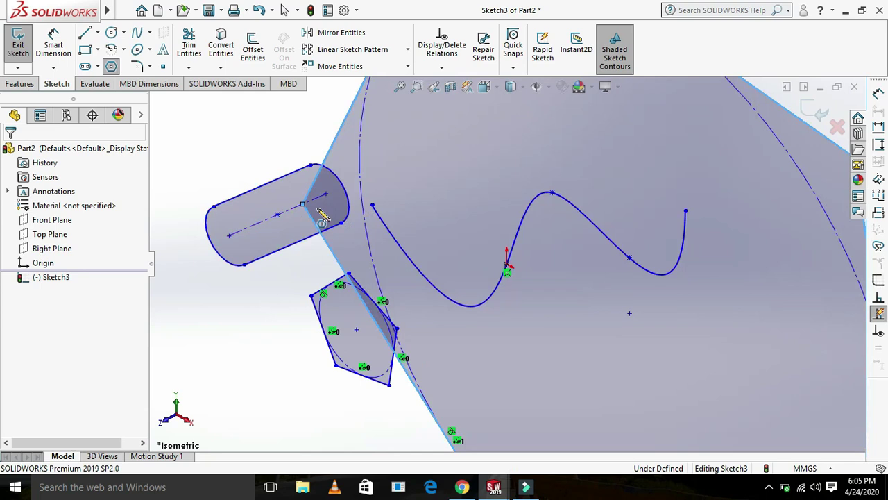
right_click(322, 214)
left_click(341, 298)
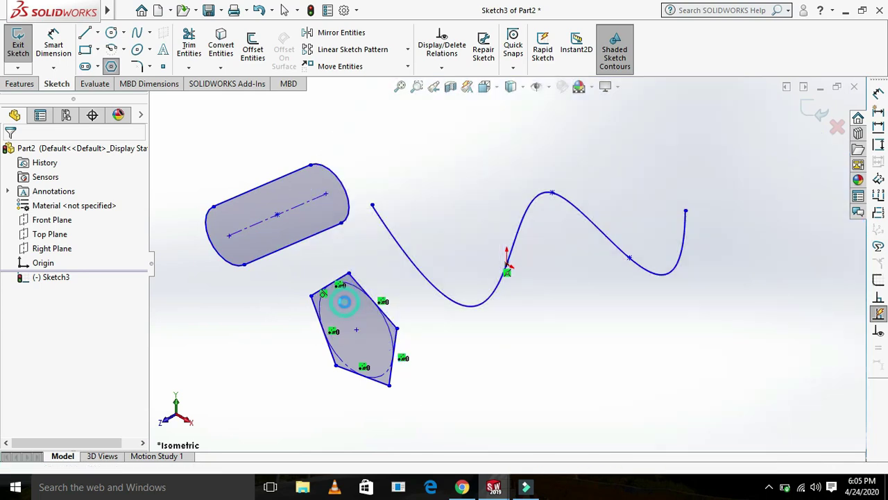
Step: Delete all sketched entities together: the spline, the slot and the pentagon
left_click(112, 69)
mouse_move(742, 382)
left_mouse_down()
mouse_move(444, 350)
mouse_move(390, 318)
mouse_move(353, 221)
mouse_move(323, 170)
mouse_move(313, 173)
left_mouse_up()
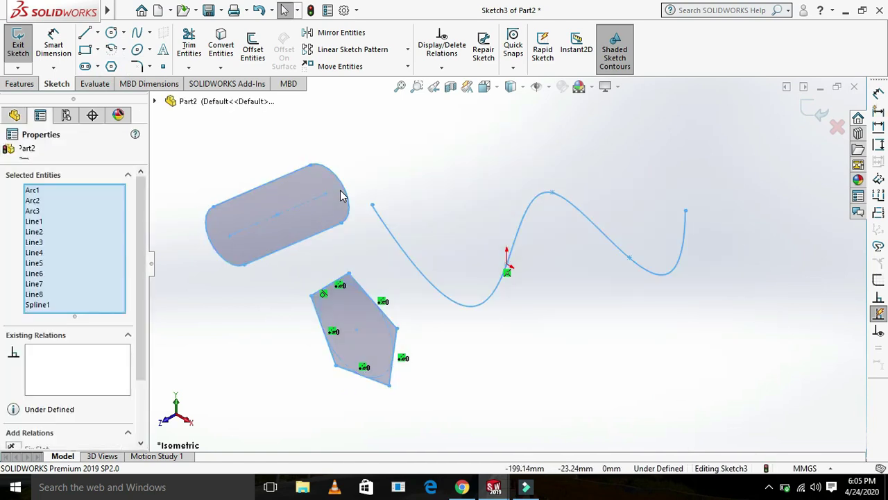
right_click(341, 196)
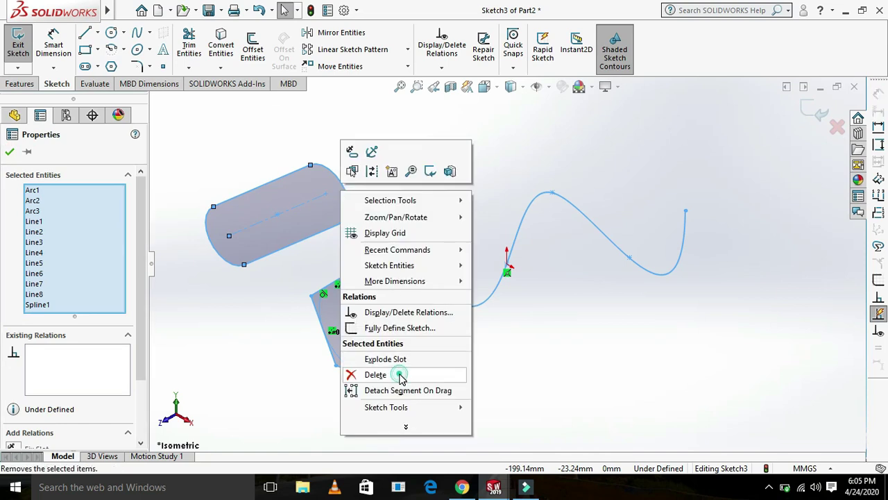
left_click(400, 376)
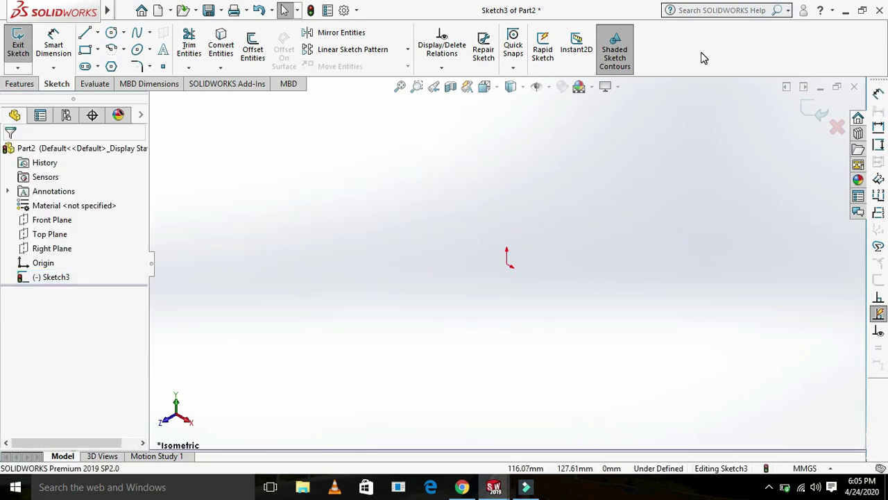
right_click(703, 57)
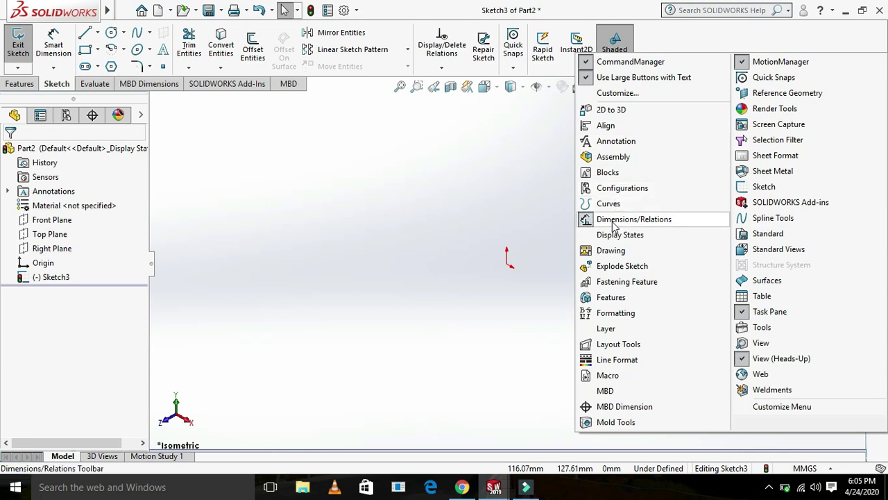
left_click(545, 168)
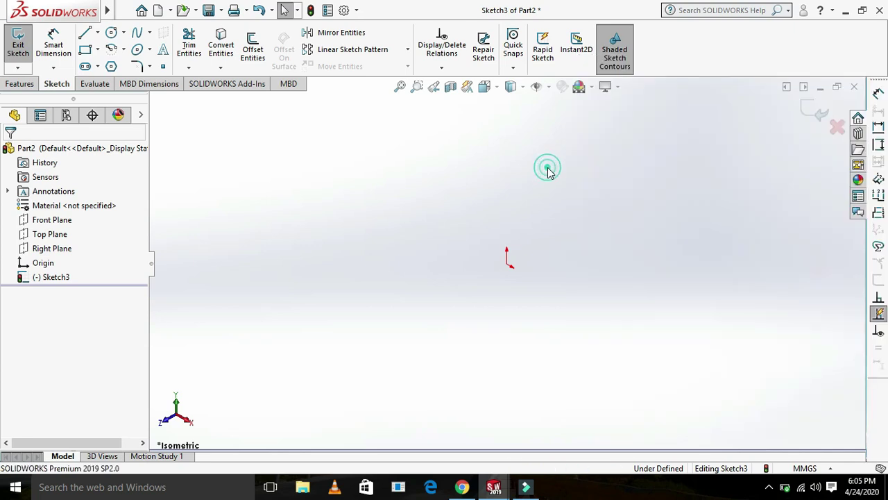
left_click(139, 85)
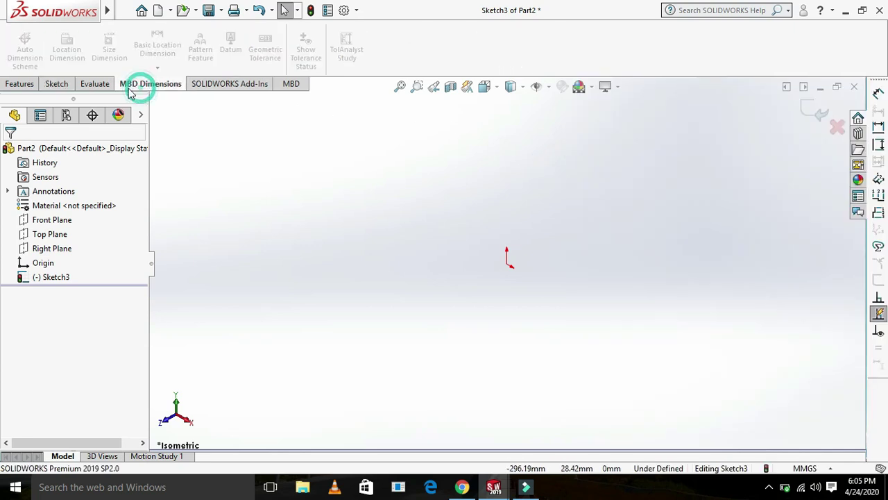
left_click(50, 85)
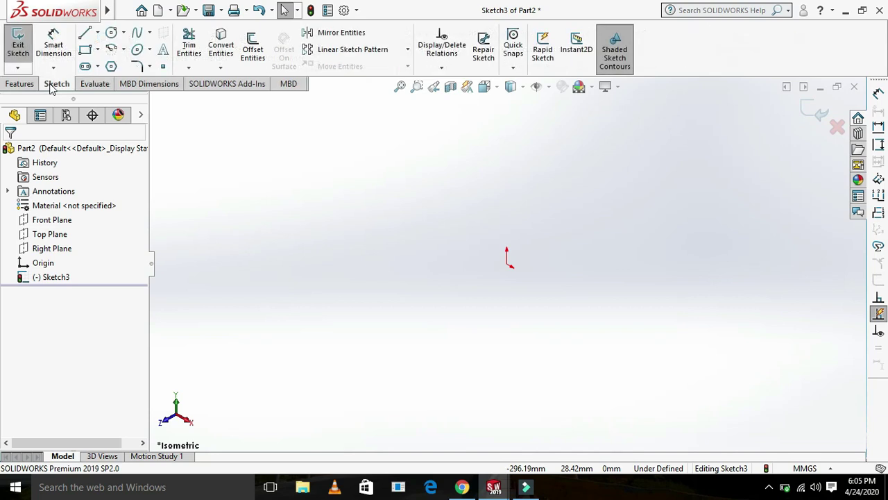